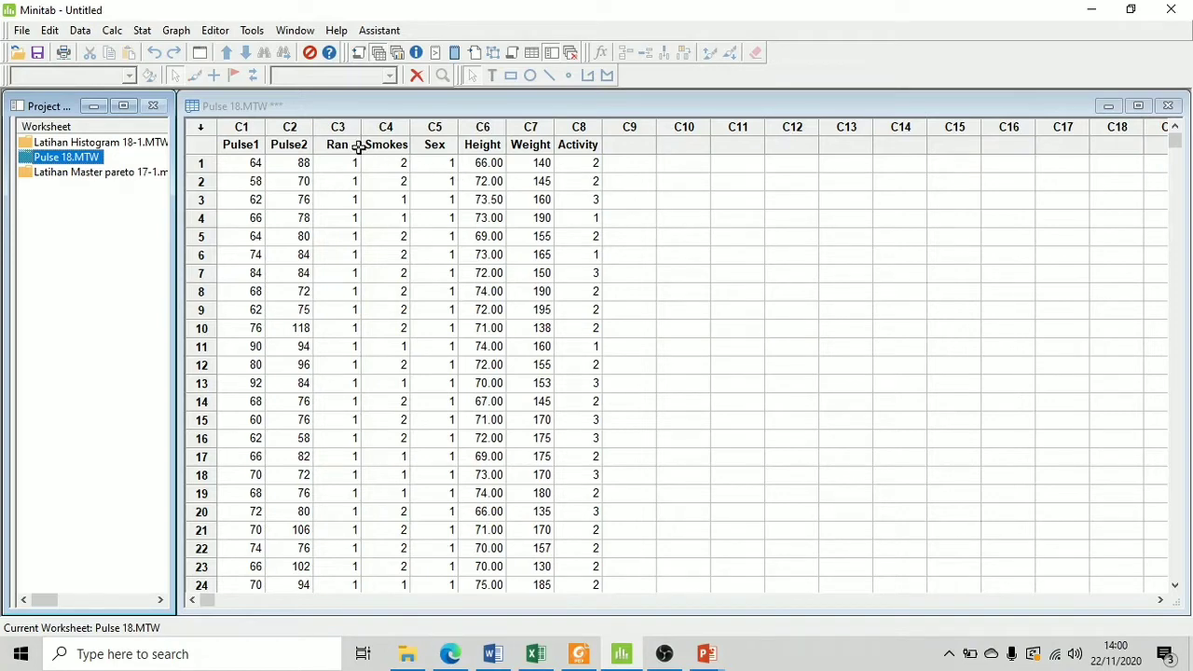
pyautogui.click(143, 31)
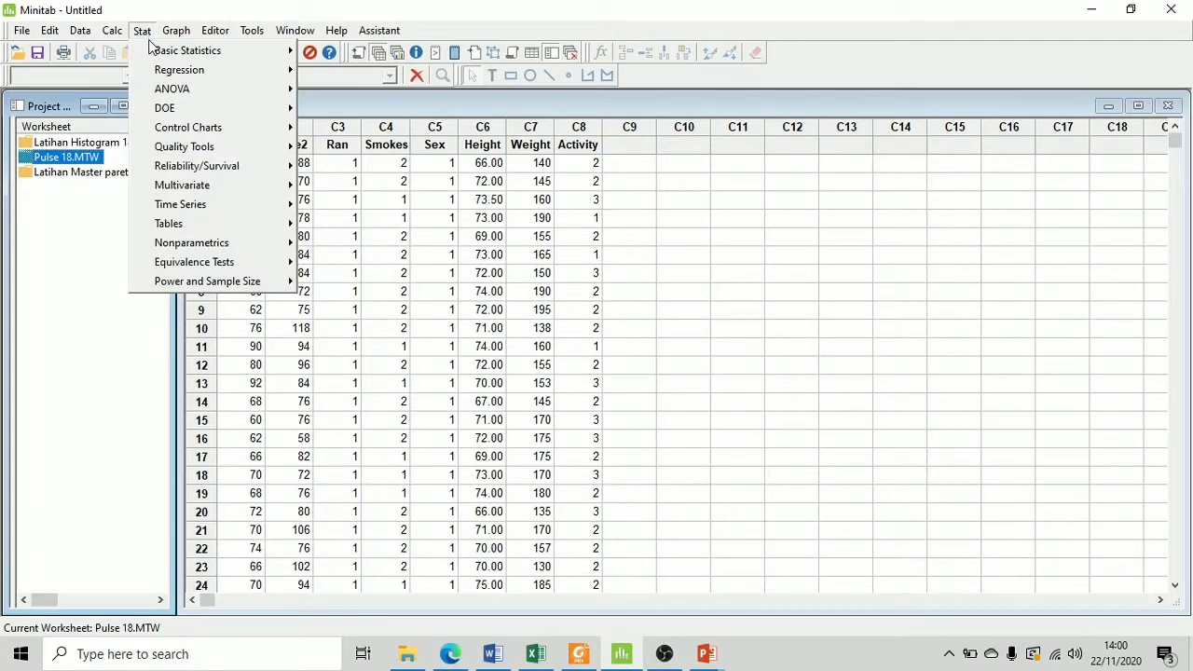
pyautogui.moveTo(203, 80)
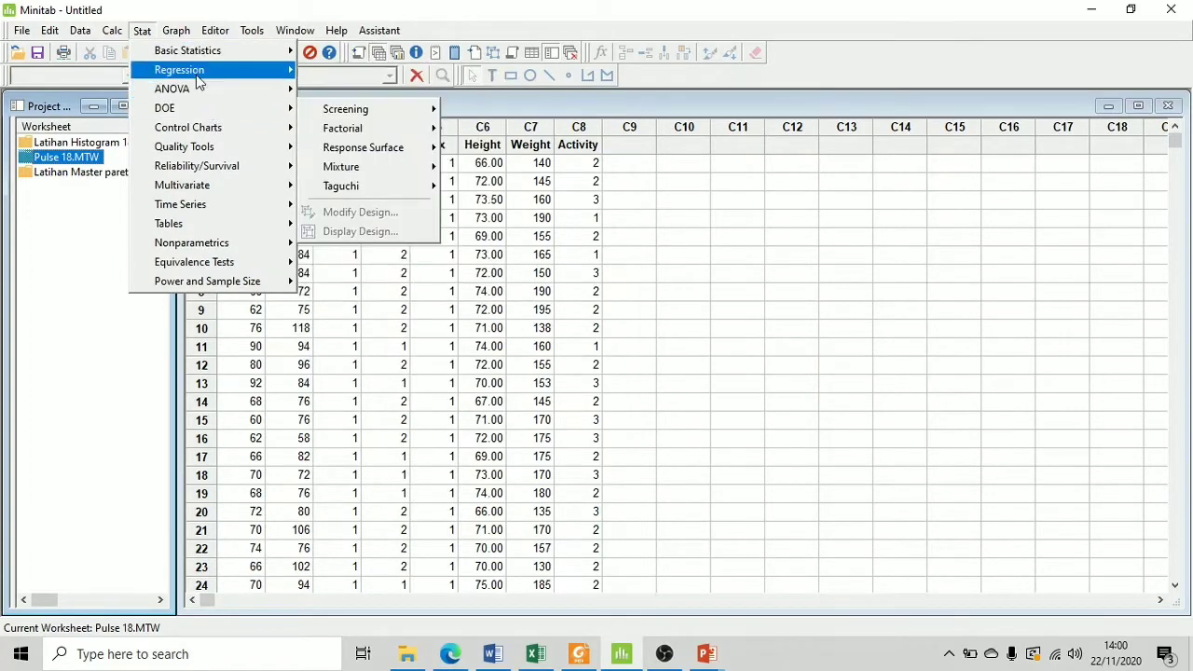
pyautogui.click(176, 31)
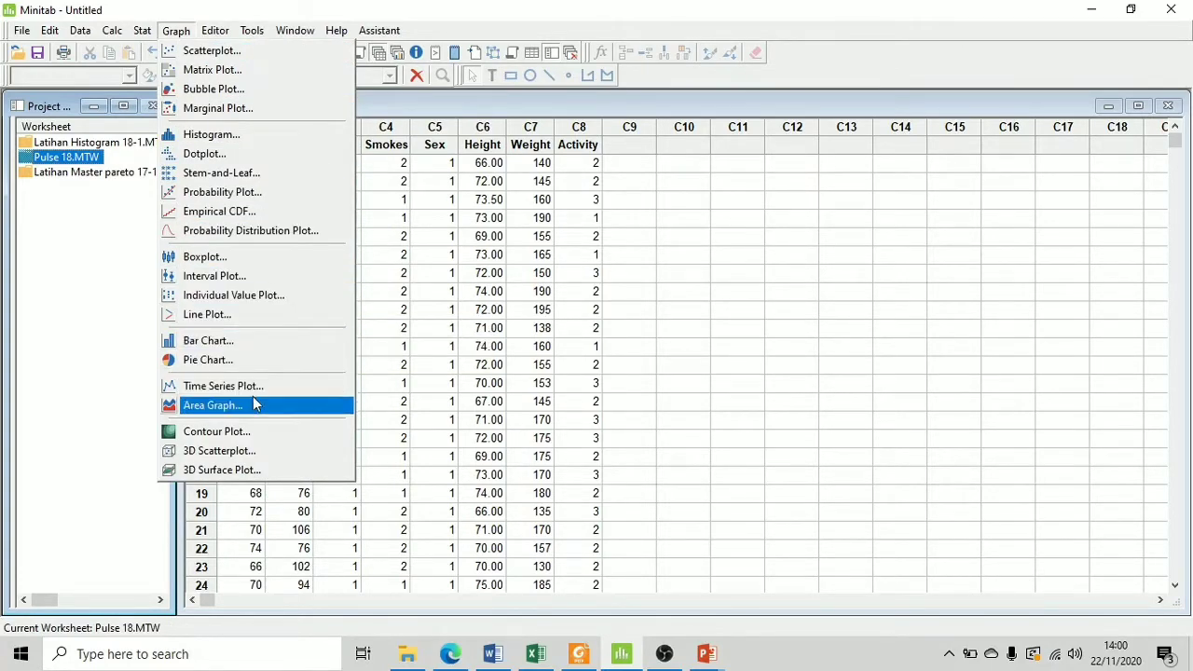
pyautogui.click(489, 260)
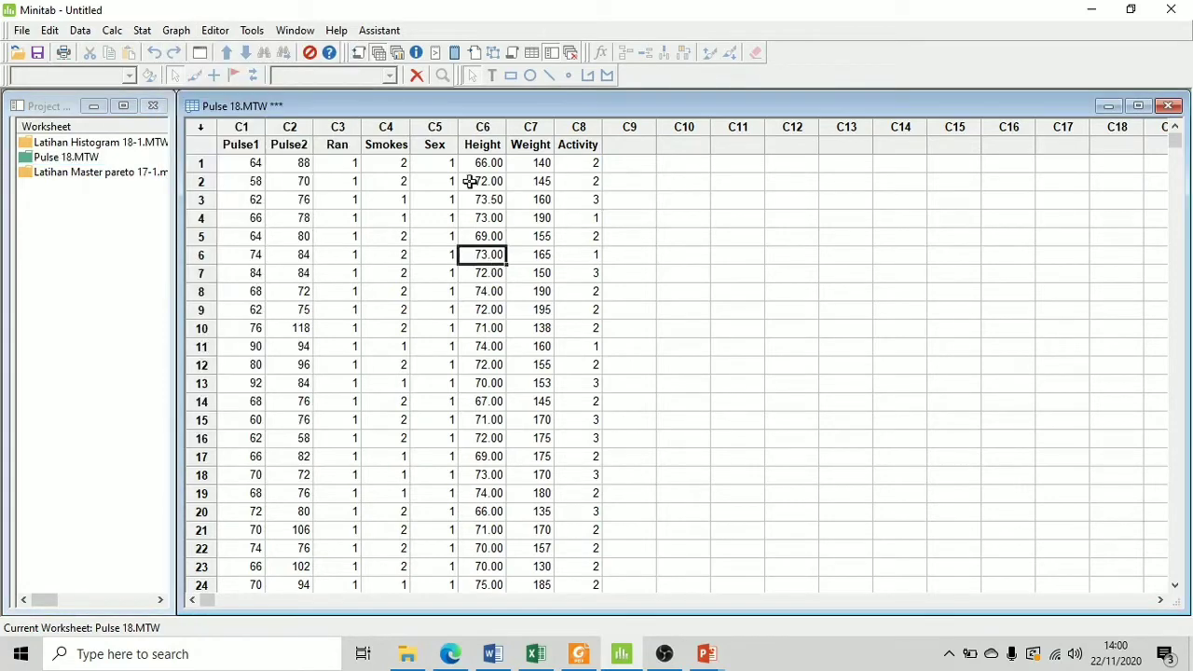
# Review the session output, the Pulse 18 worksheet and the existing Weight boxplot, ending back on the worksheet.
pyautogui.click(356, 58)
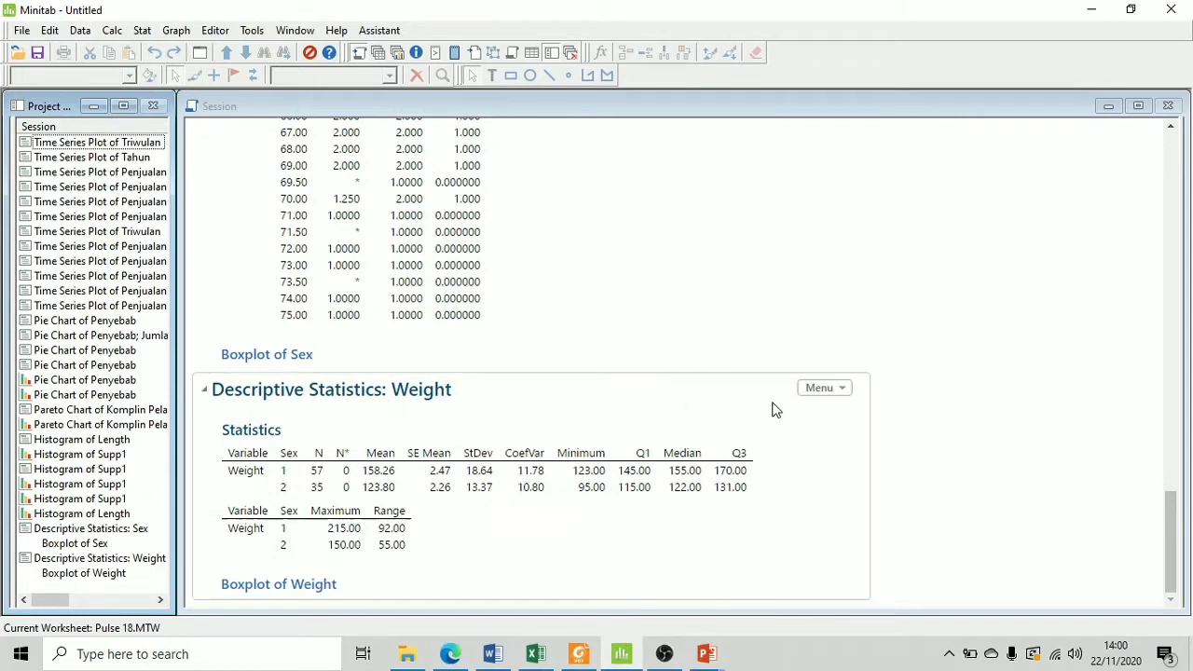
pyautogui.click(380, 54)
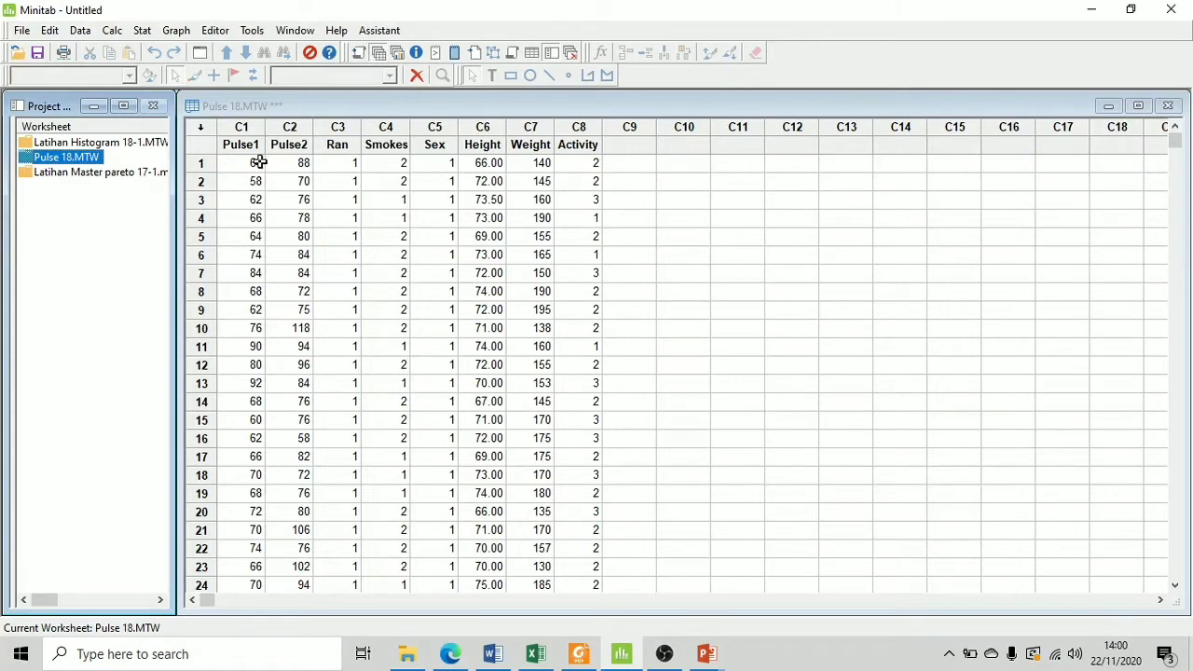
pyautogui.click(395, 53)
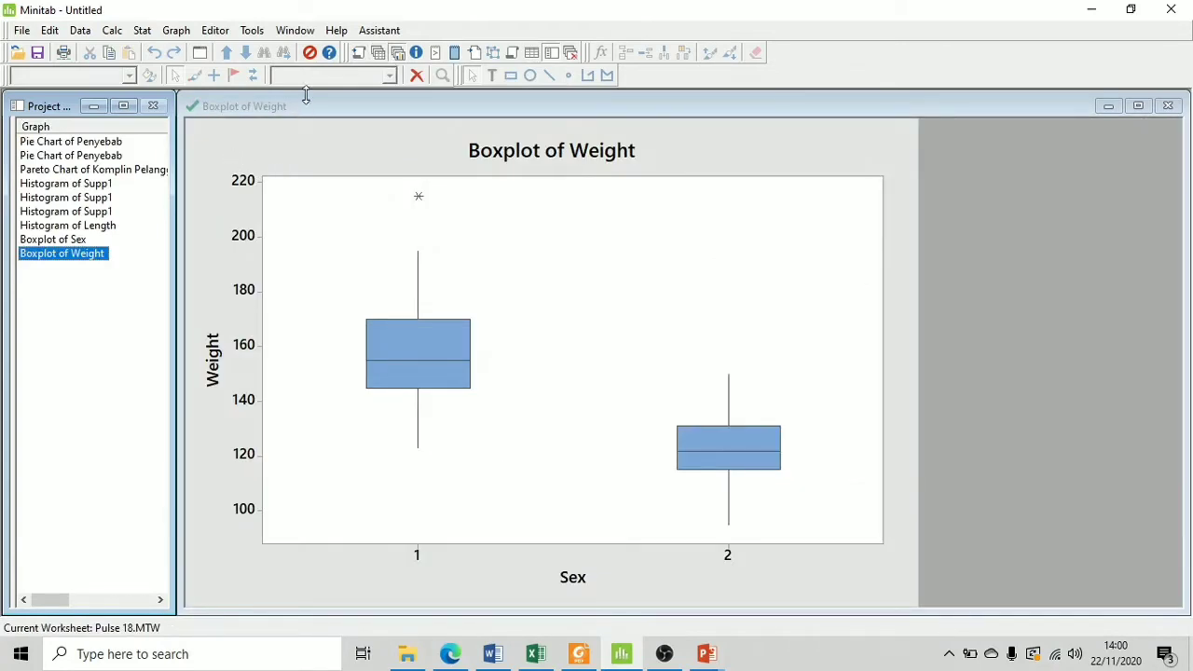
pyautogui.click(373, 59)
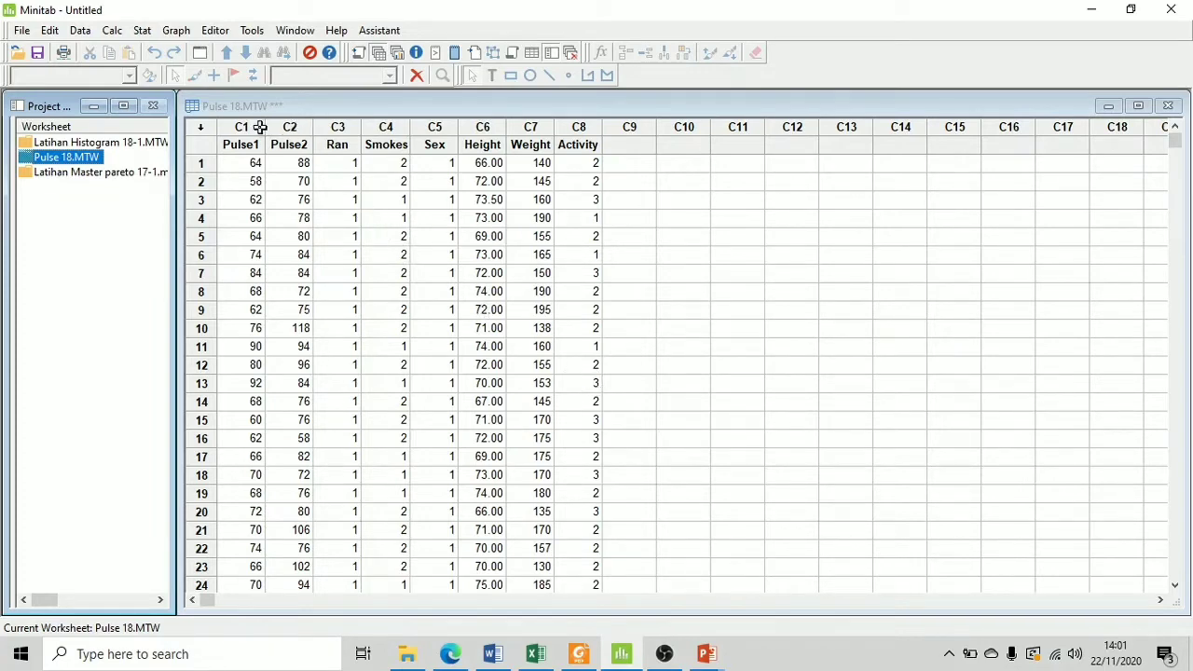
# Set up Display Descriptive Statistics for Weight by Sex, including mean, standard deviation, coefficient of variation, quartiles, median, minimum, maximum and range.
pyautogui.click(141, 31)
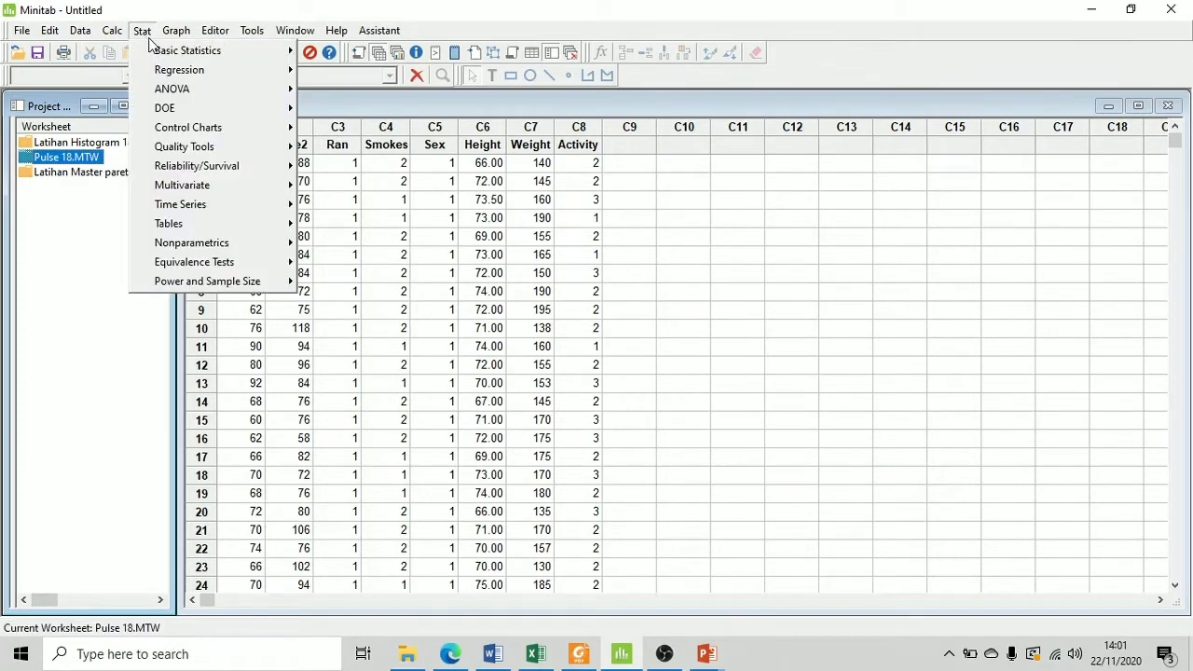
pyautogui.moveTo(168, 51)
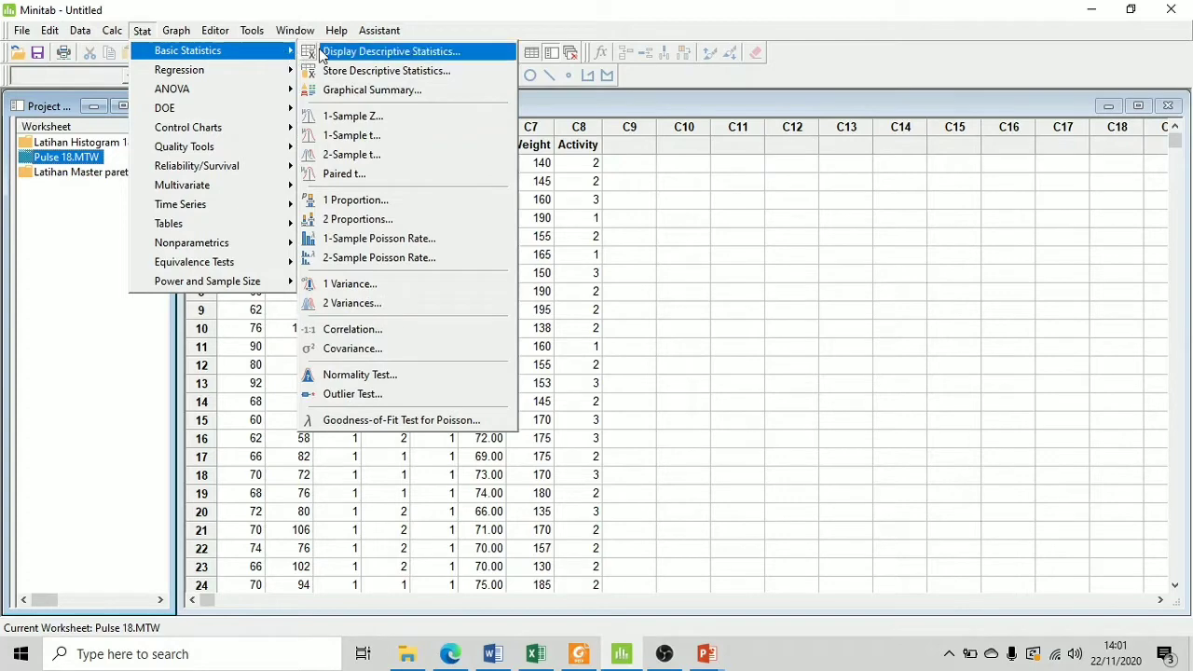
pyautogui.click(370, 56)
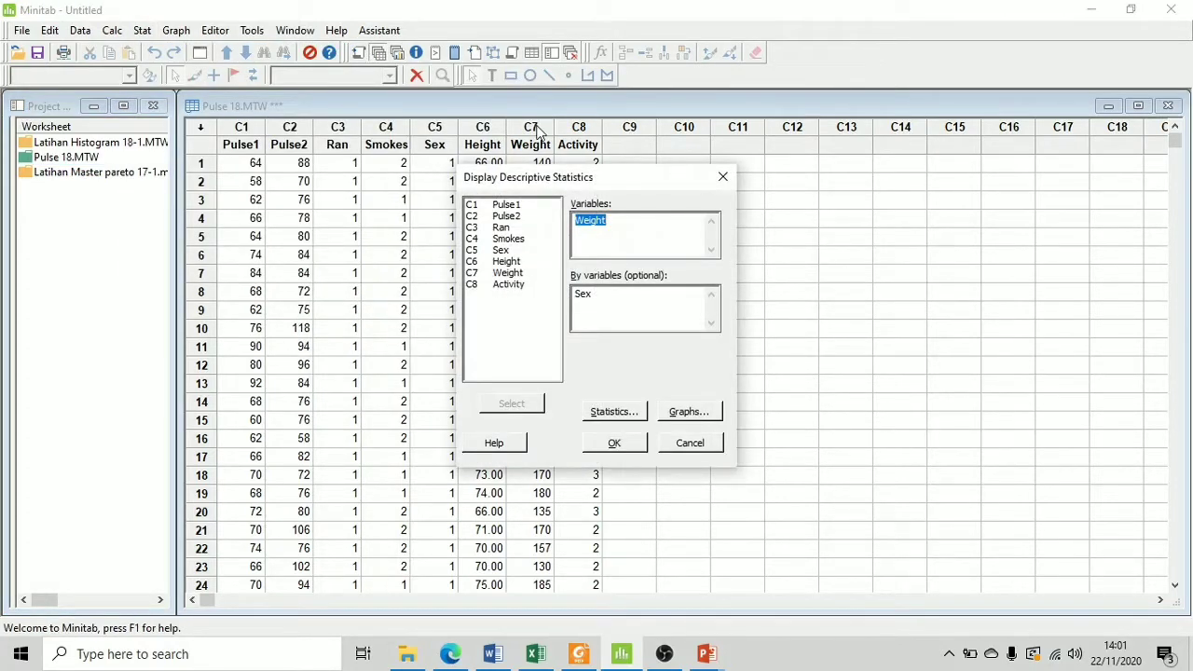
pyautogui.click(644, 224)
pyautogui.click(611, 412)
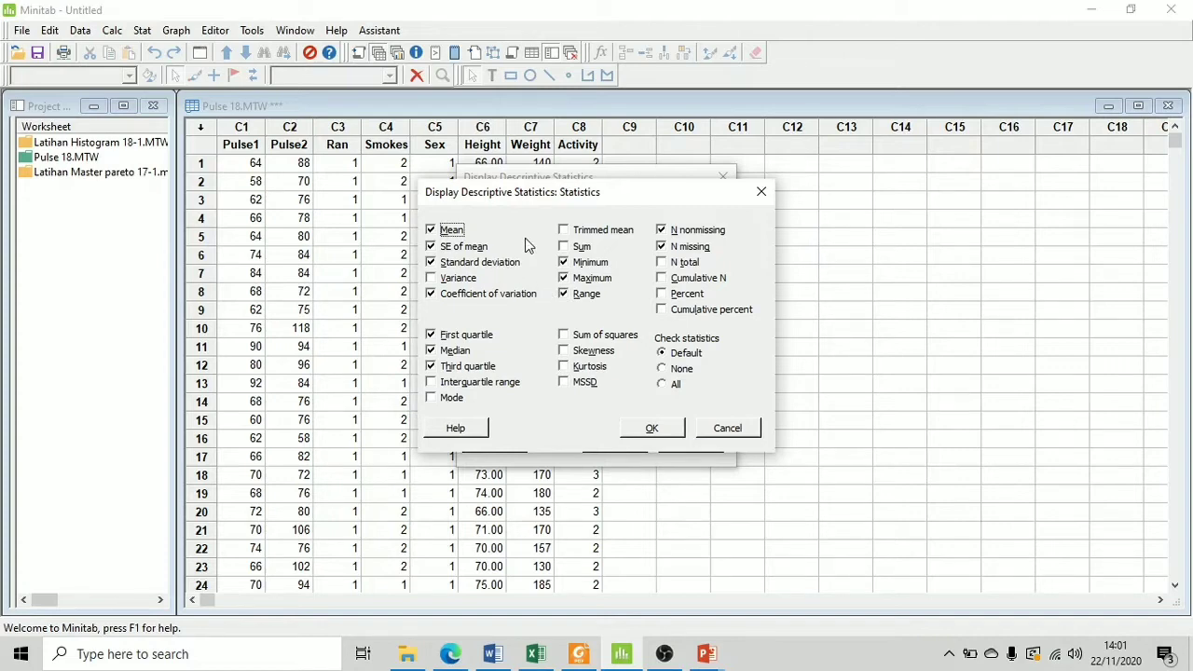
pyautogui.click(645, 431)
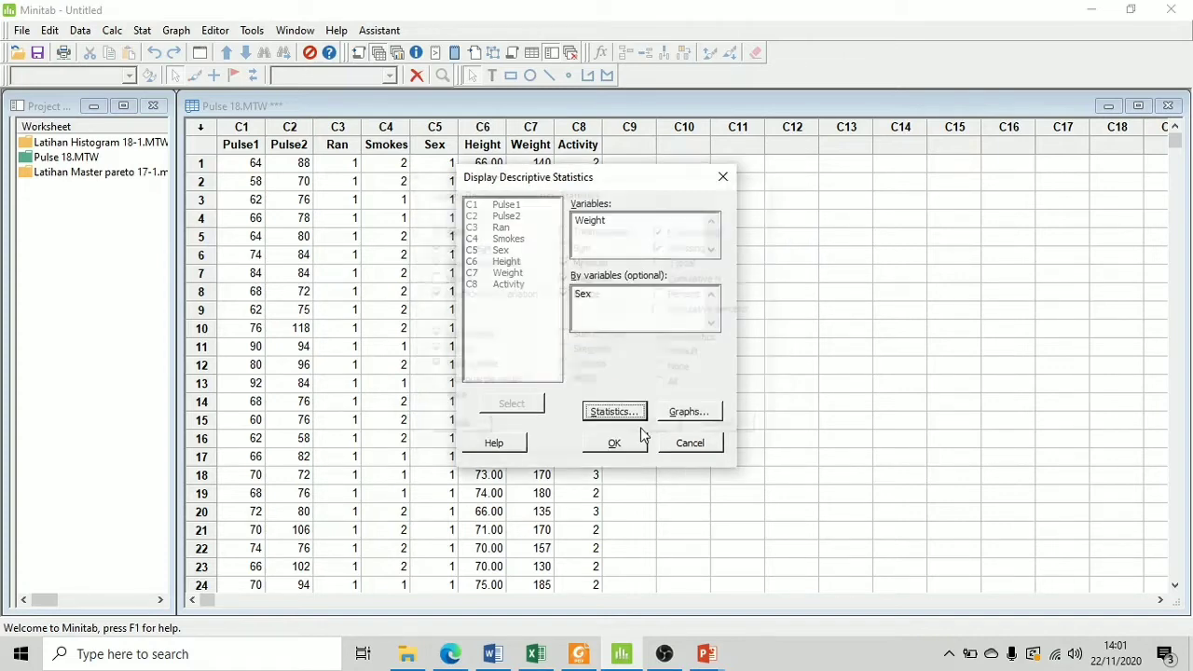
# Include a boxplot of the data and run the descriptive statistics for Weight by Sex.
pyautogui.click(688, 413)
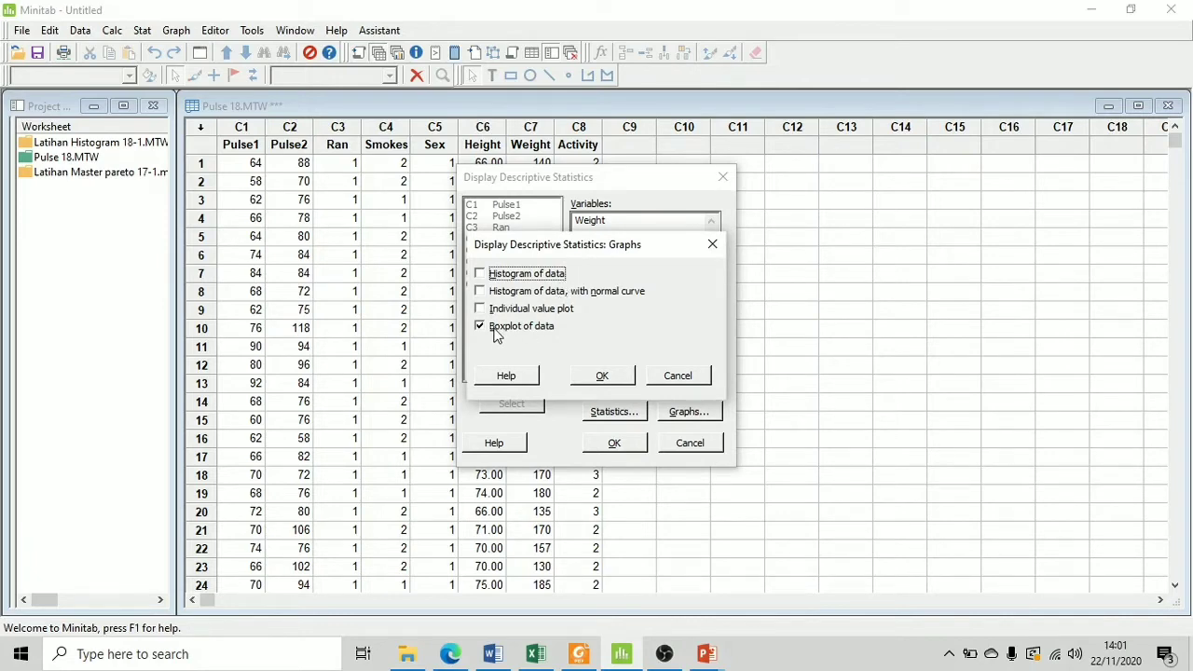
pyautogui.click(601, 376)
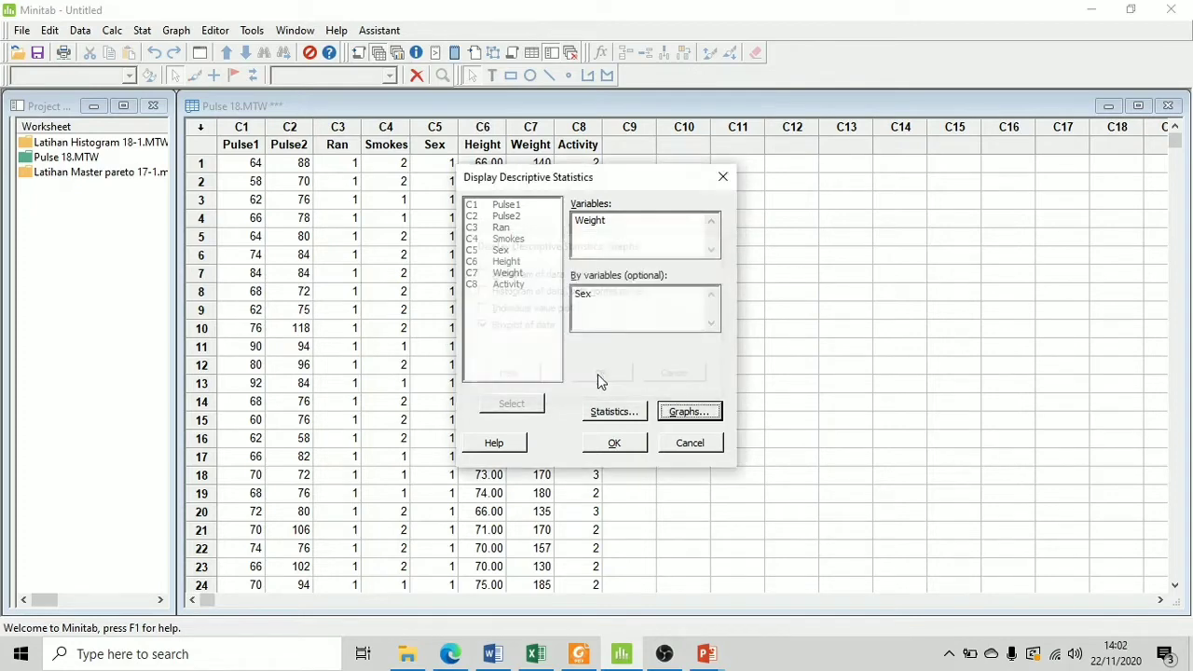
pyautogui.click(631, 443)
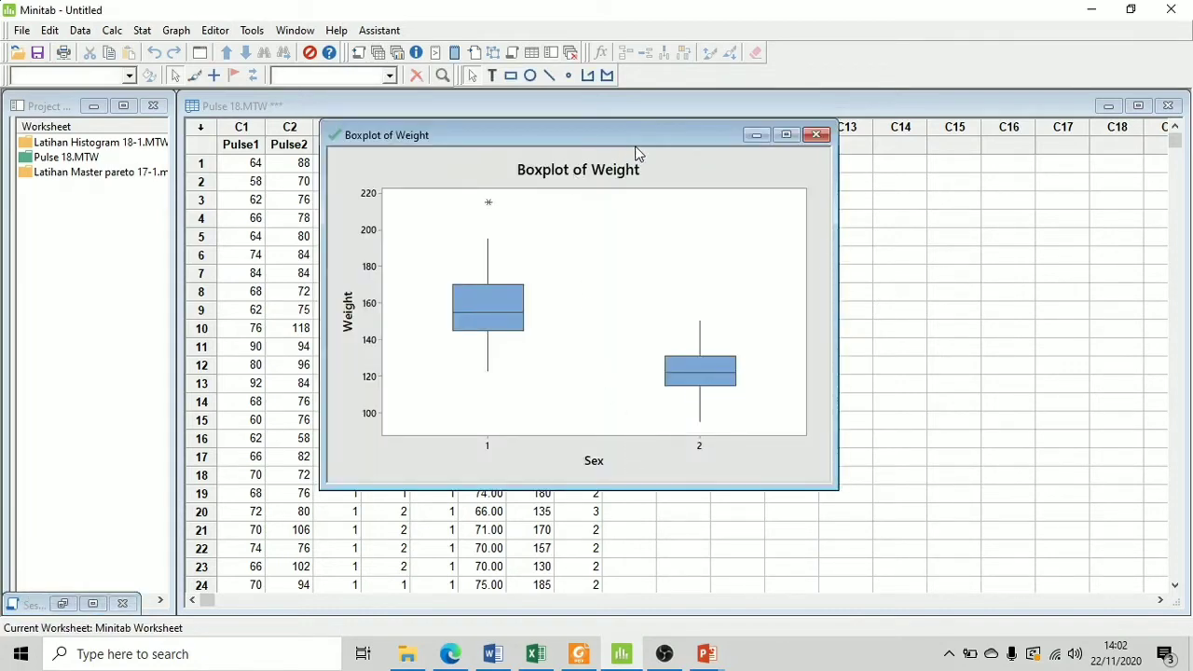
# Show the new Weight boxplot enlarged and examine the quartiles, median and whiskers of the Sex 1 group.
pyautogui.click(398, 53)
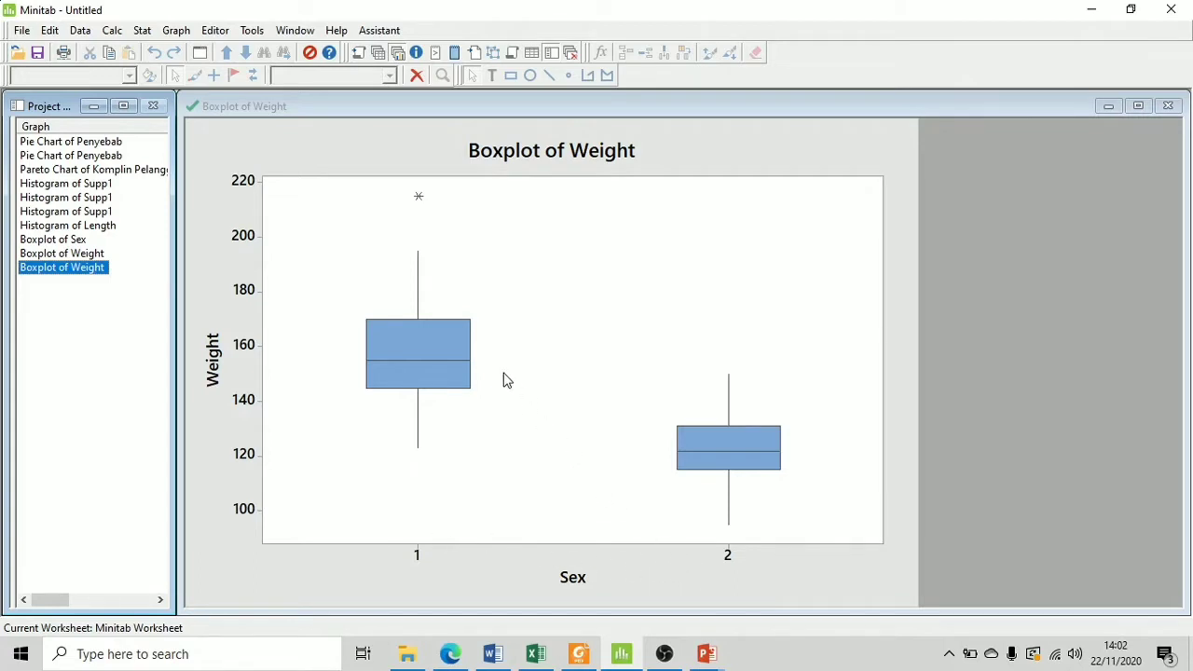
pyautogui.click(425, 348)
pyautogui.moveTo(425, 347)
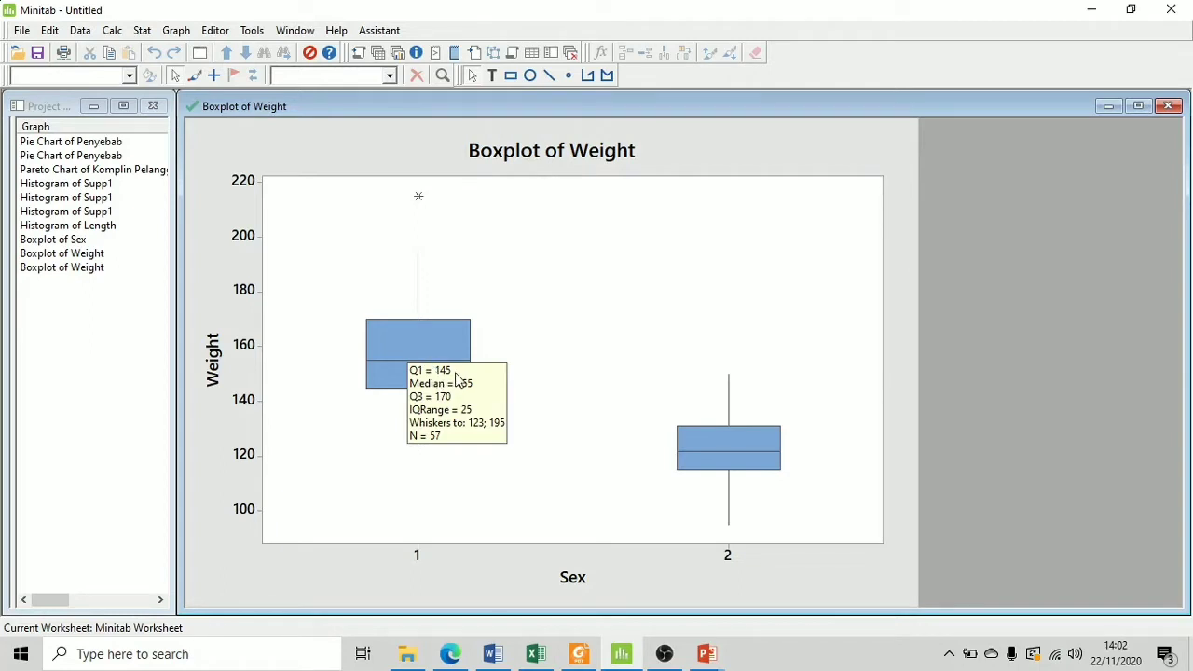
pyautogui.click(447, 347)
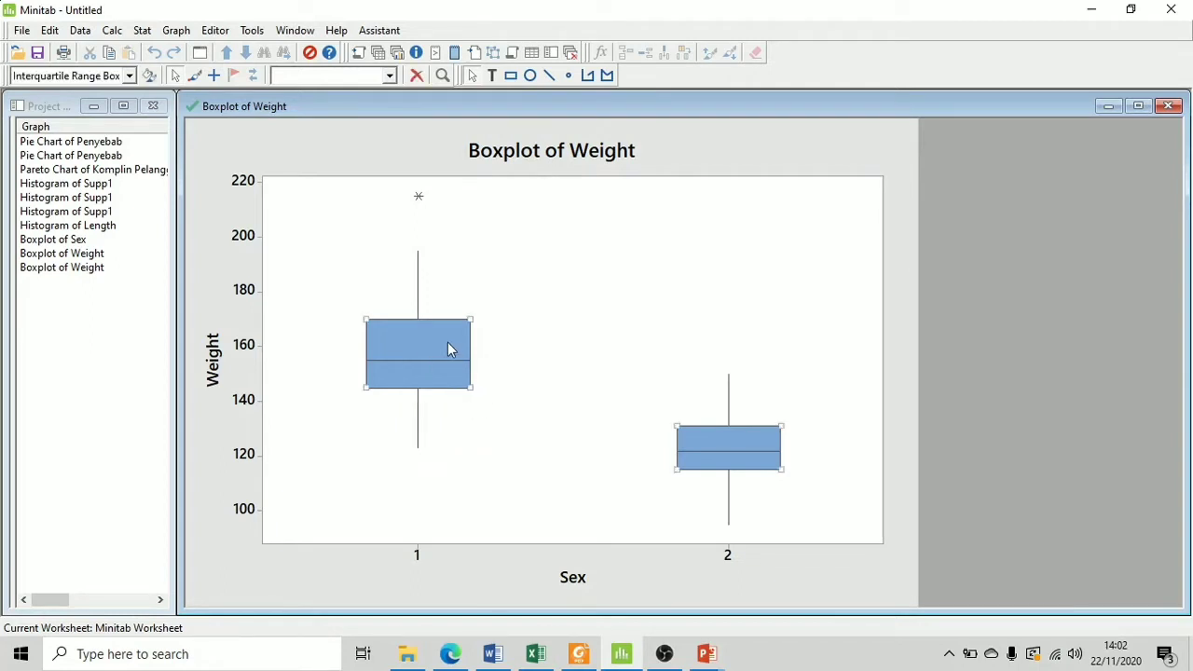
pyautogui.moveTo(447, 343)
# Check the descriptive statistics tables for Weight in the session output and return to the Pulse 18 worksheet.
pyautogui.click(361, 54)
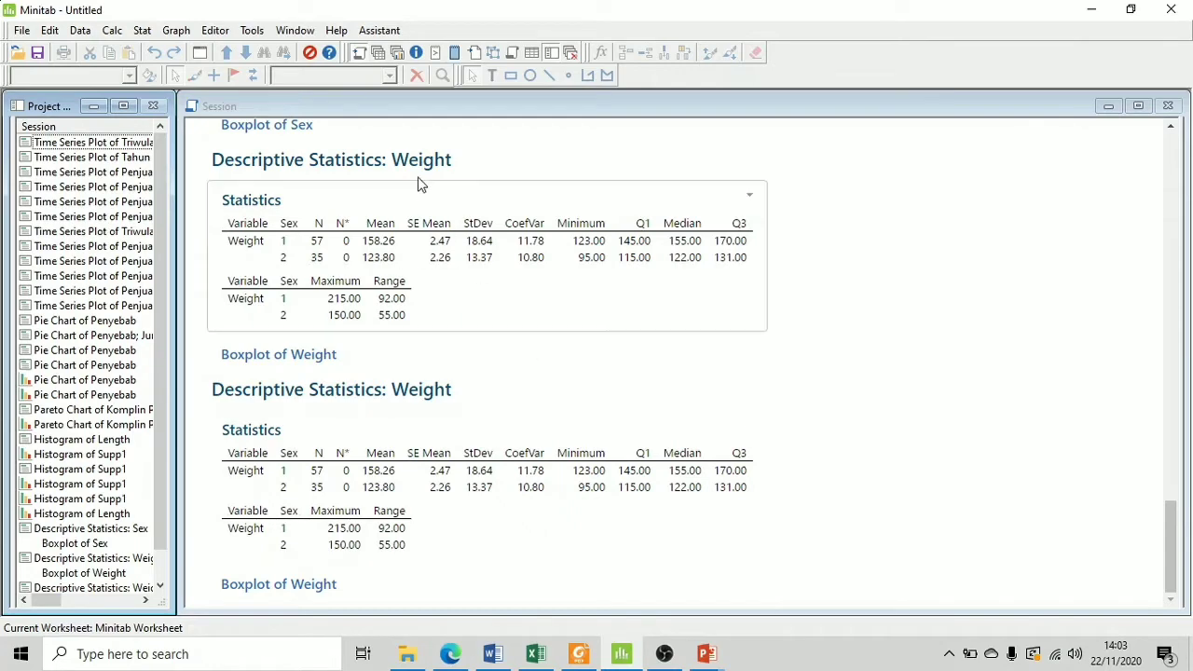
pyautogui.click(384, 53)
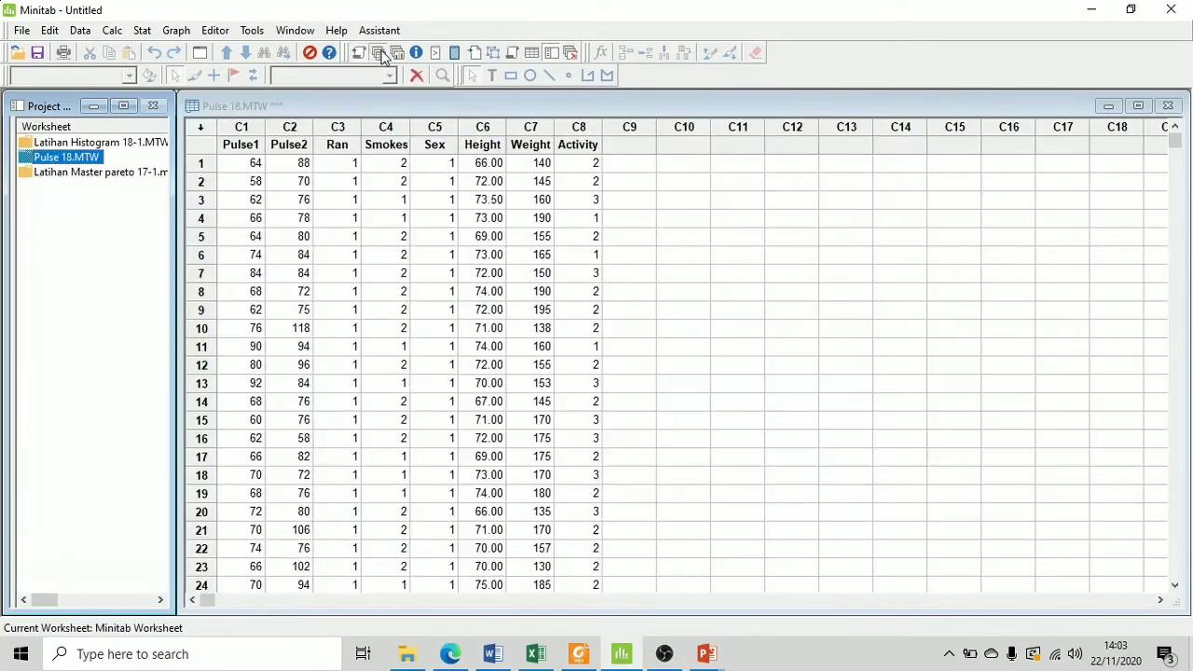
pyautogui.click(718, 293)
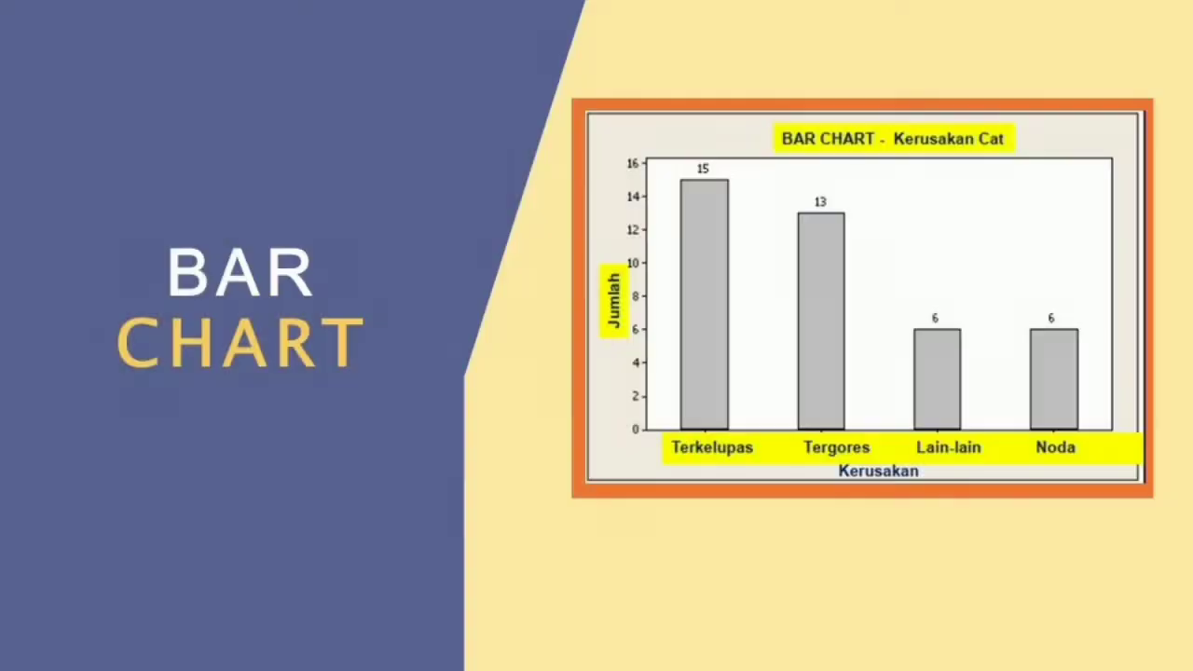
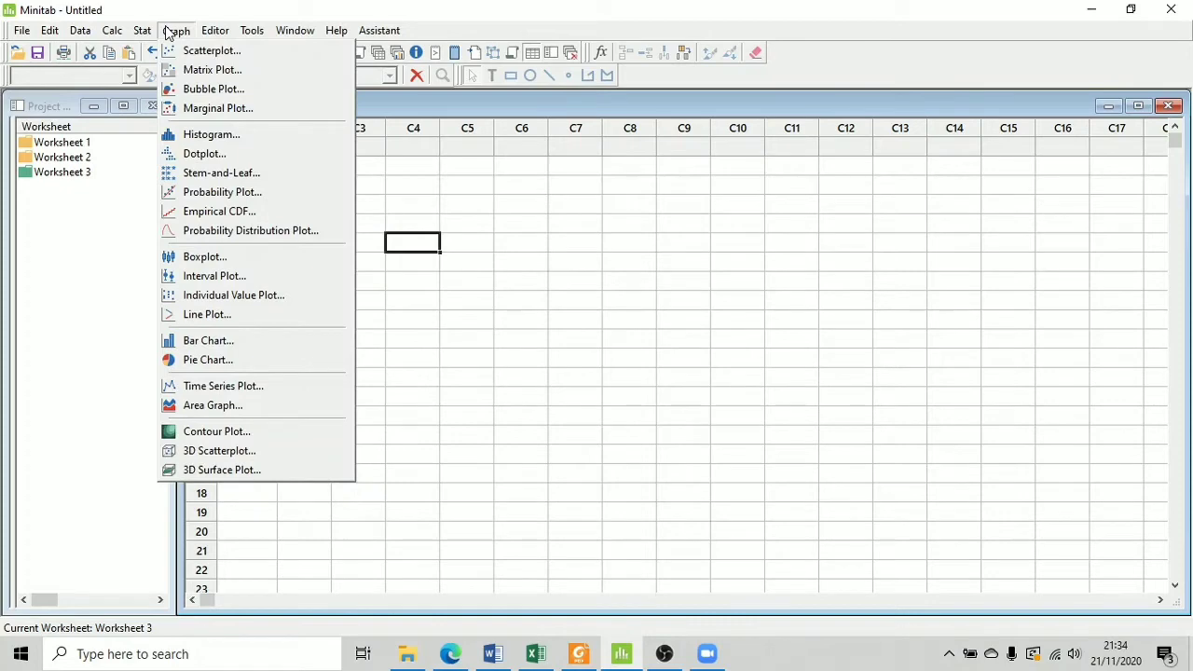
# Set up a pie chart of table values with Penyebab as category and Jumlah as summary, ordering slices by increasing volume.
pyautogui.click(209, 360)
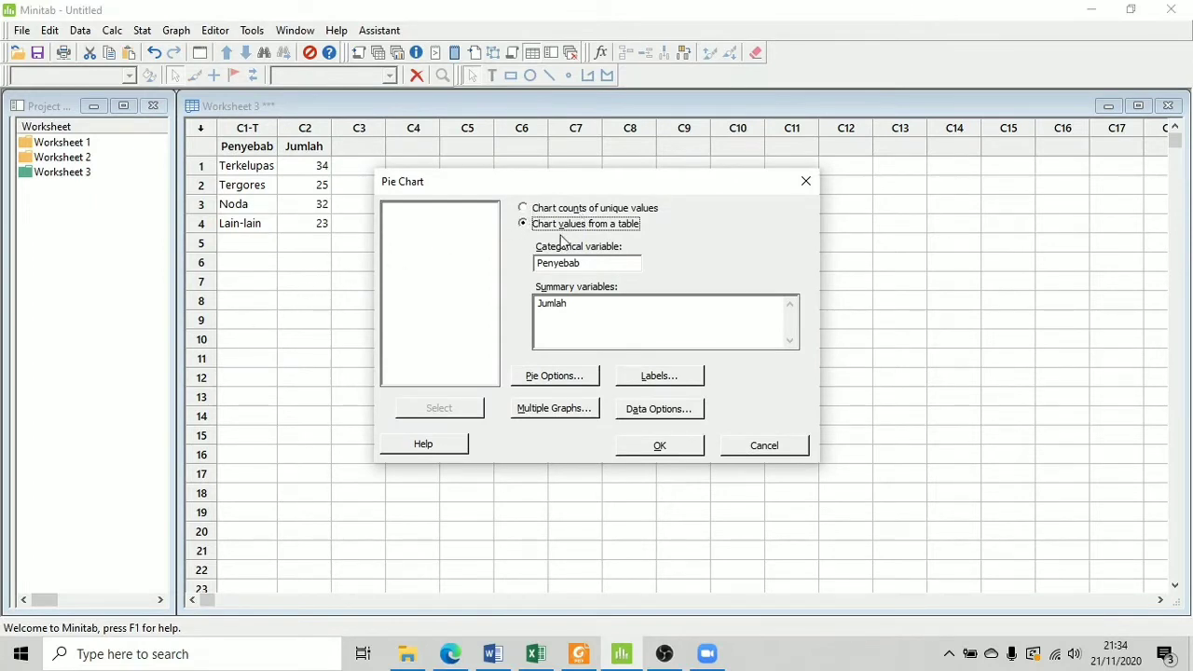
pyautogui.click(599, 264)
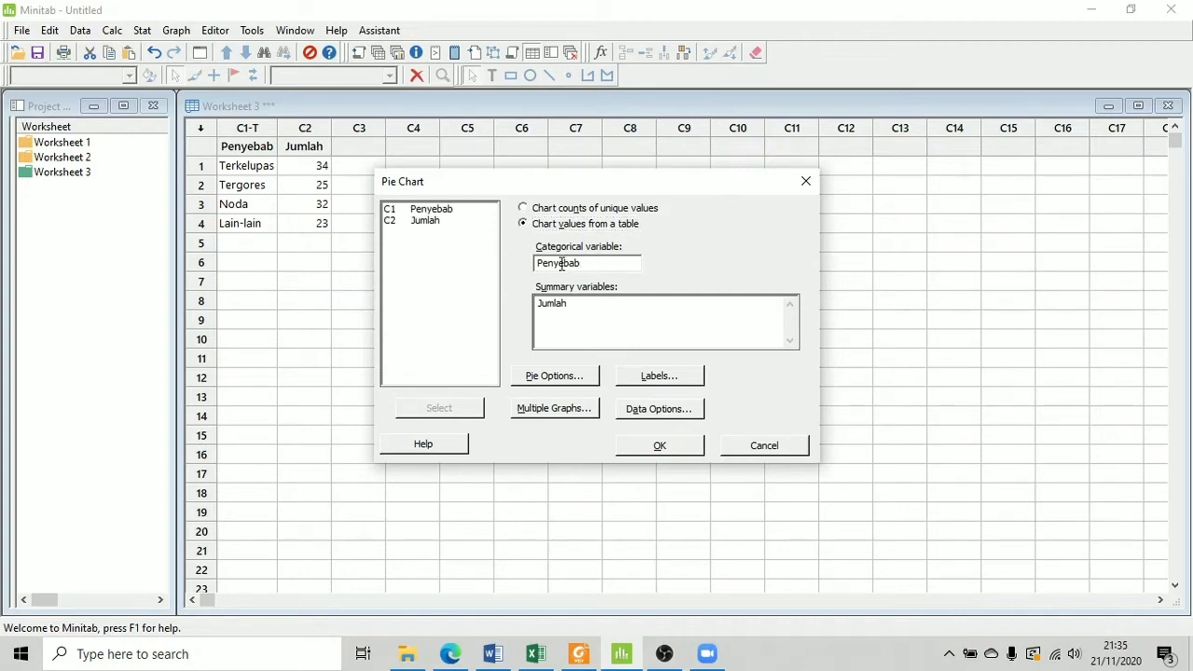
pyautogui.click(597, 306)
pyautogui.click(554, 376)
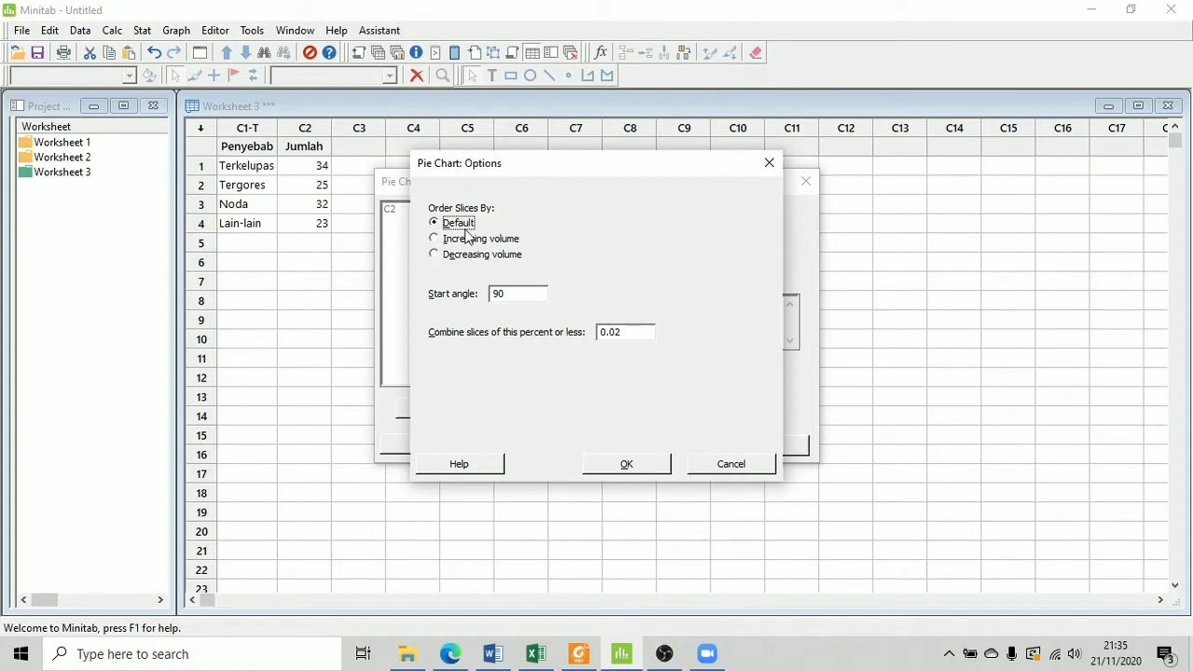
pyautogui.click(435, 240)
pyautogui.click(626, 464)
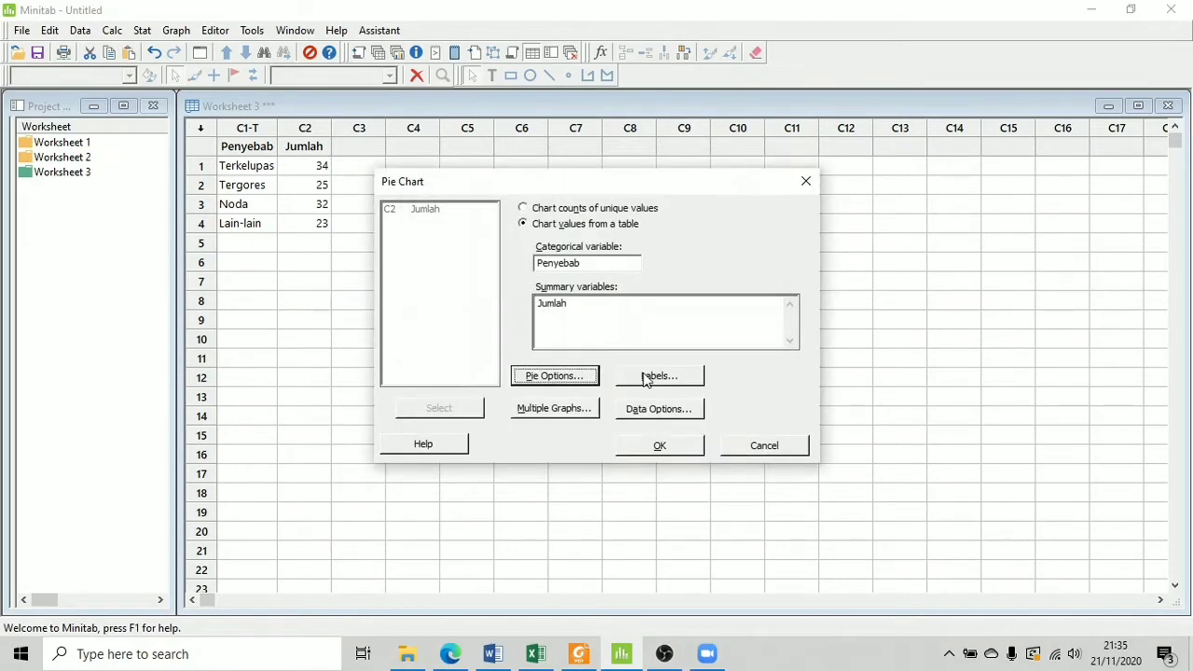
# Label the pie slices with frequency and percent, without category names, and generate the chart.
pyautogui.click(645, 379)
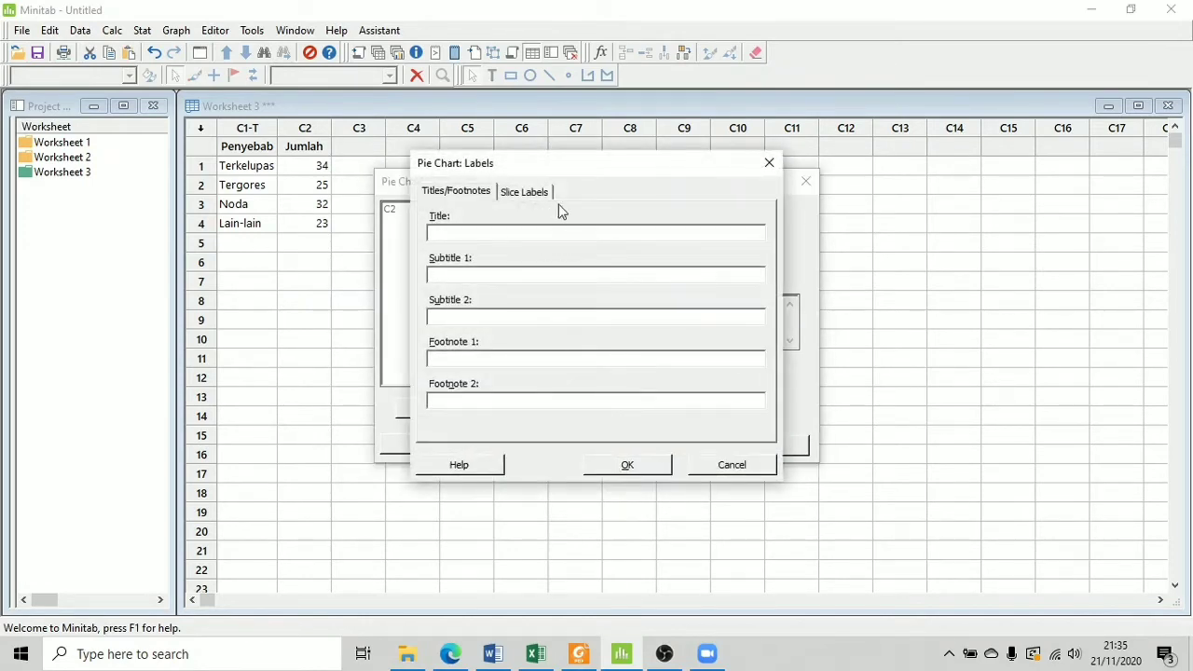
pyautogui.click(544, 193)
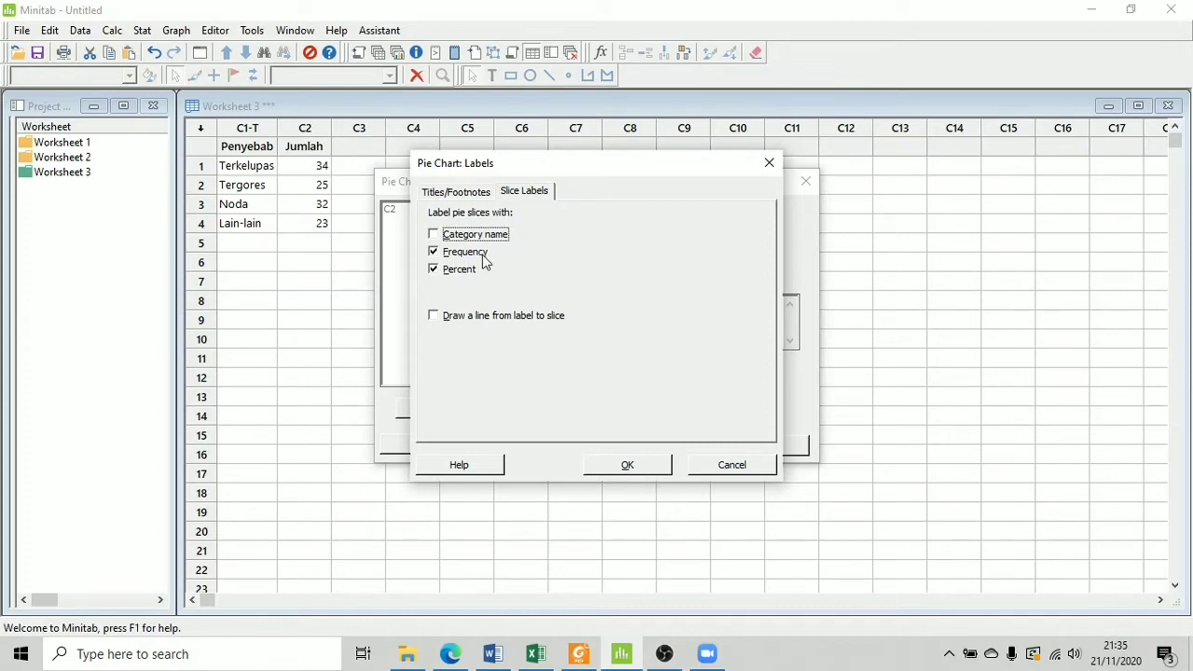
pyautogui.click(645, 472)
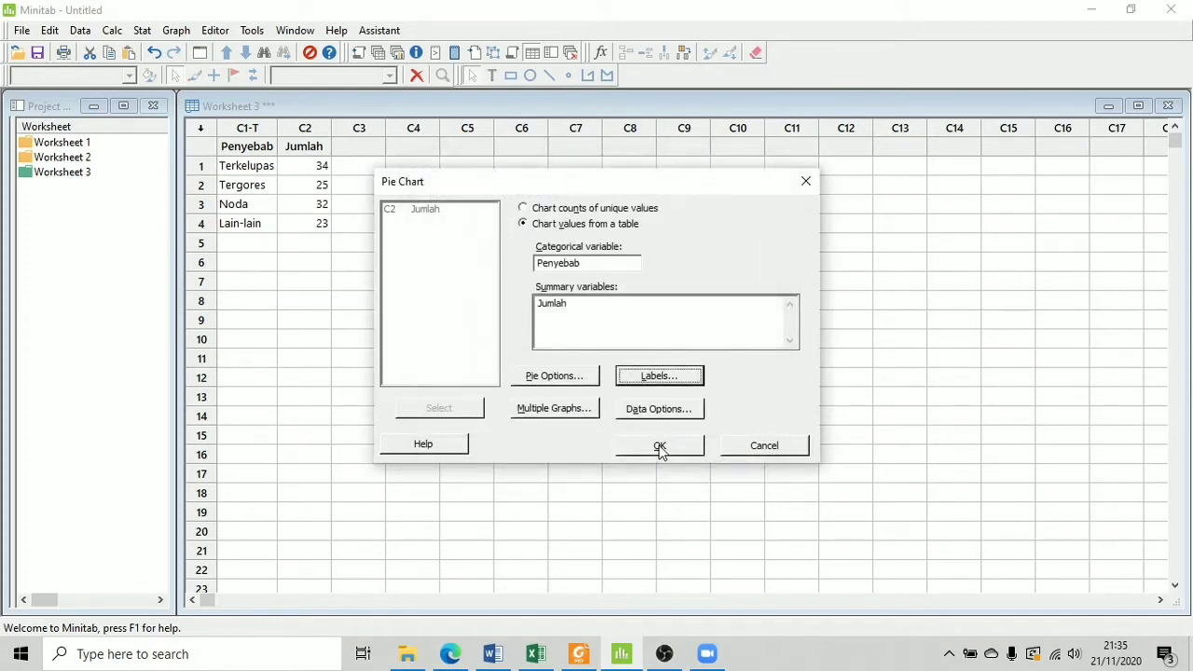
pyautogui.click(660, 448)
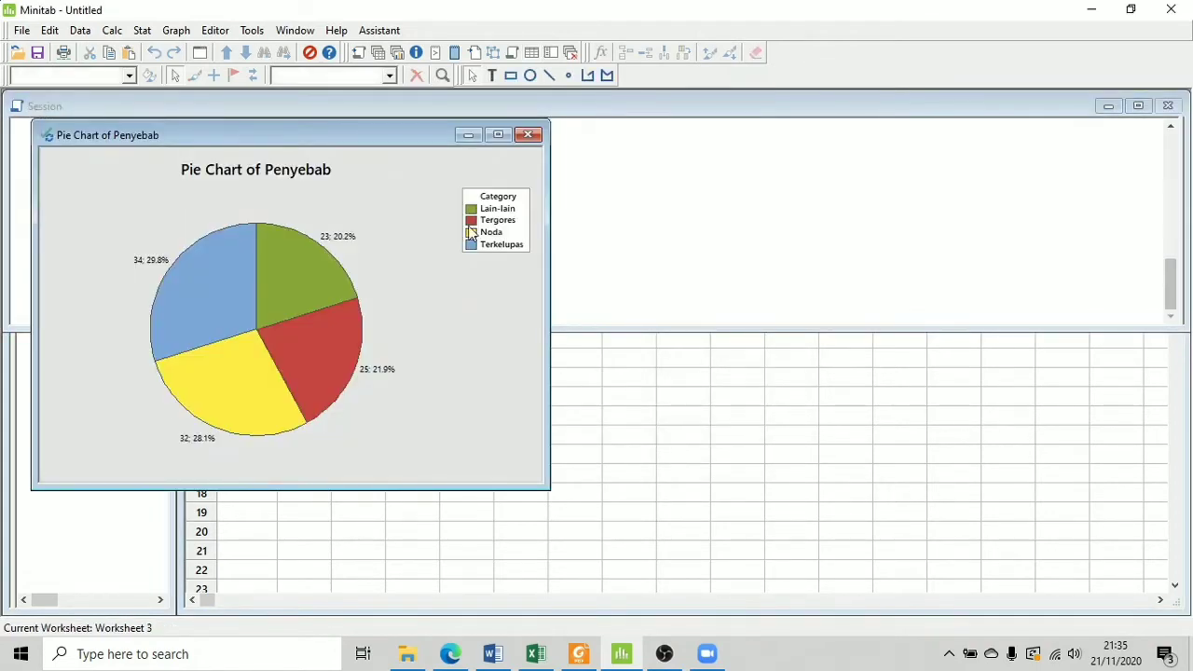
# Show the Penyebab pie chart enlarged and examine the category and percentage of its individual slices.
pyautogui.click(398, 56)
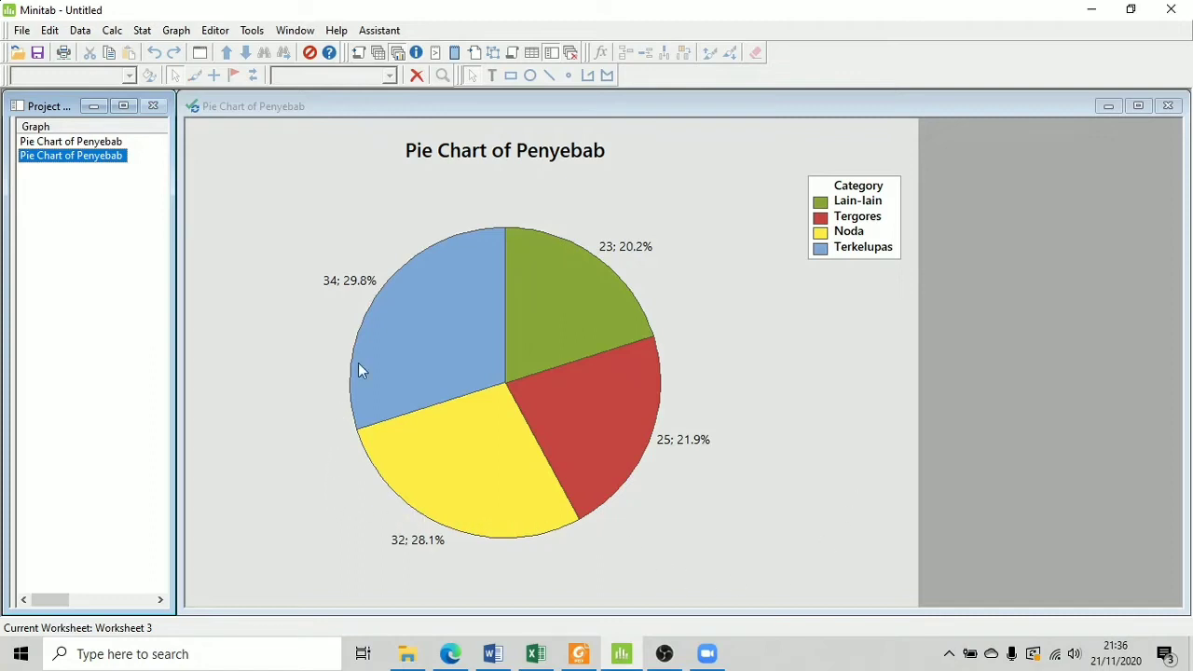
pyautogui.click(413, 320)
pyautogui.moveTo(384, 299)
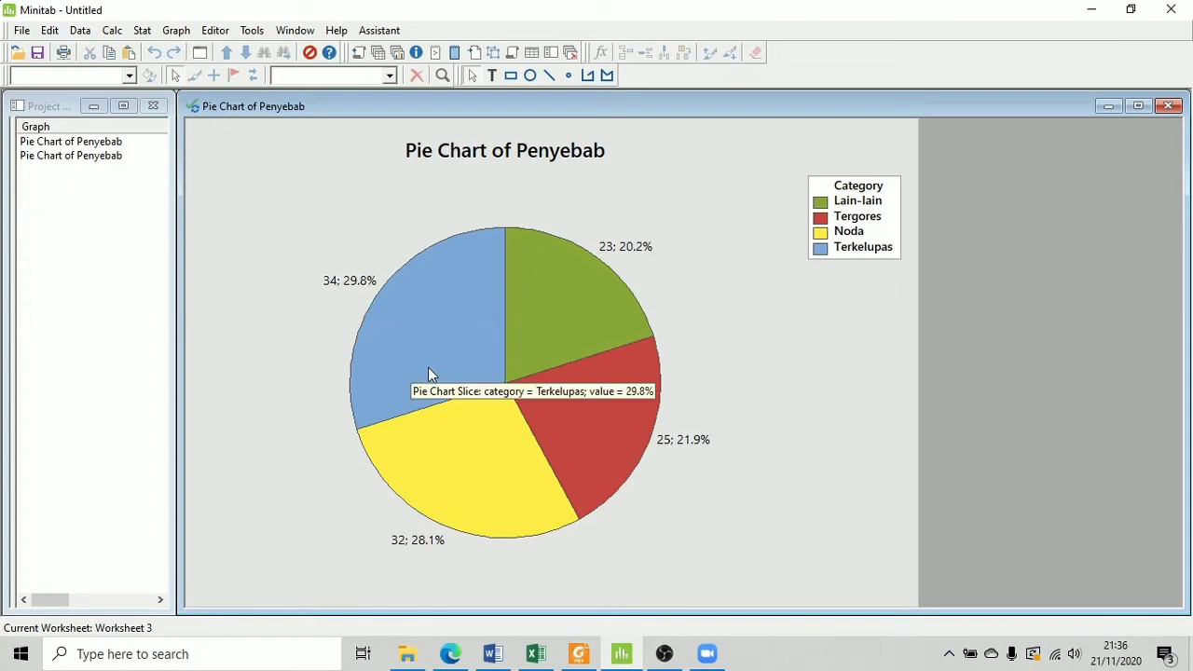
pyautogui.moveTo(462, 445)
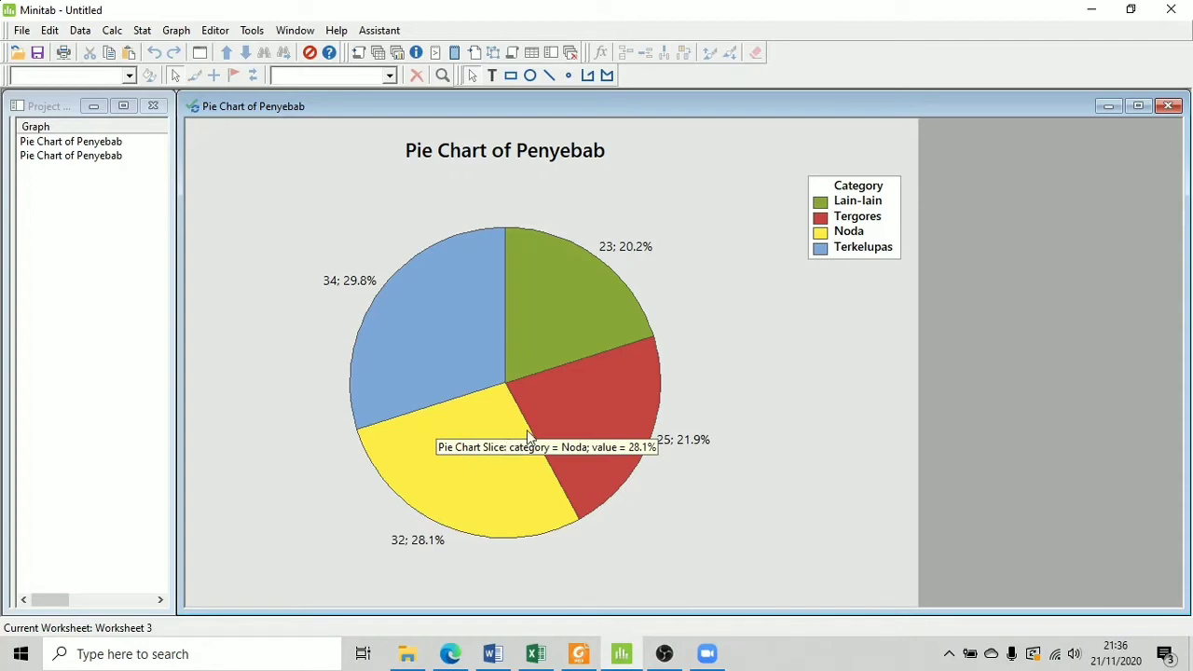
pyautogui.moveTo(576, 408)
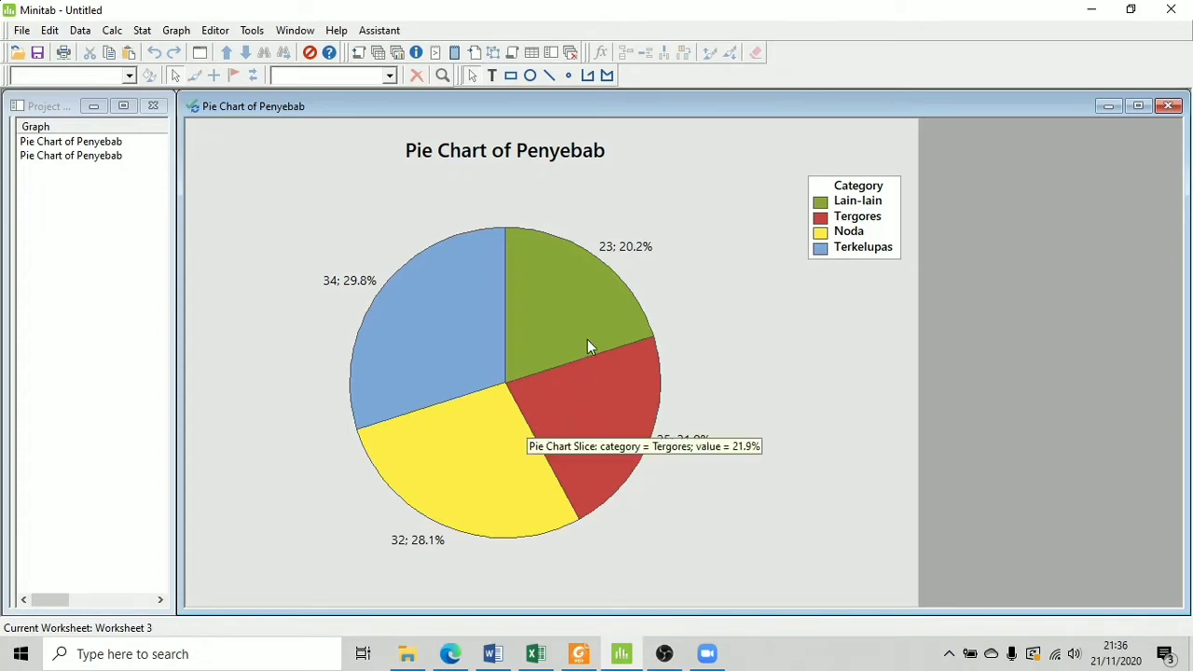
# Switch from the Pareto diagram slide to the Latihan Master pareto 17-1 worksheet in Minitab.
pyautogui.moveTo(573, 305)
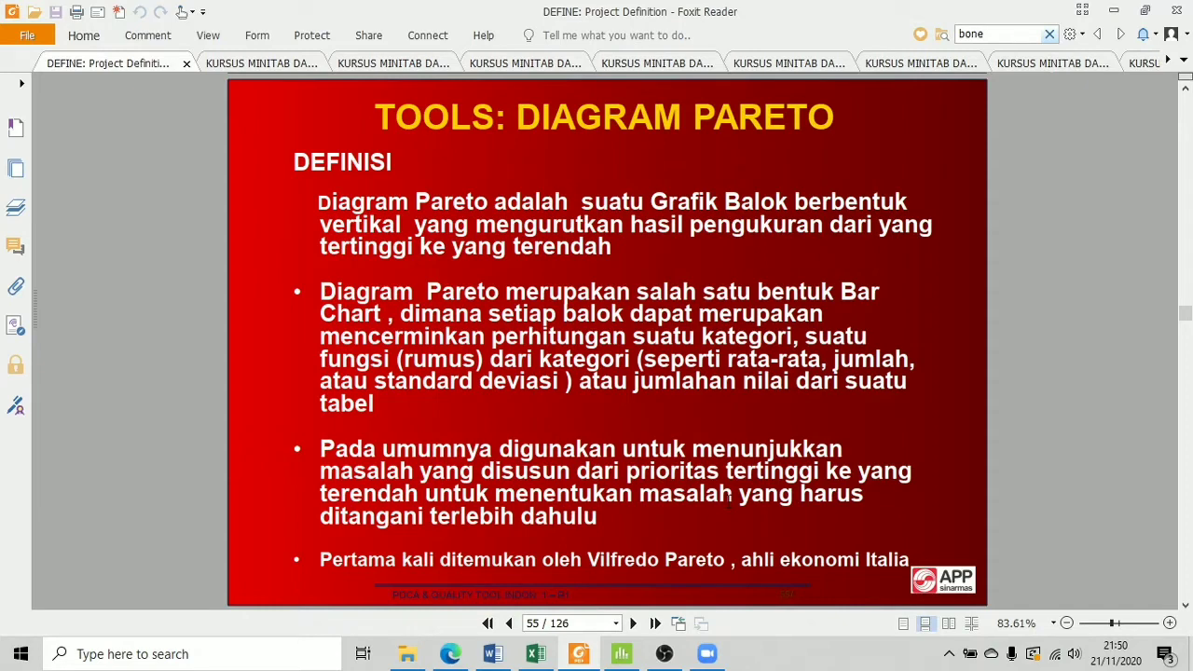
pyautogui.hotkey('alt', 'Tab')
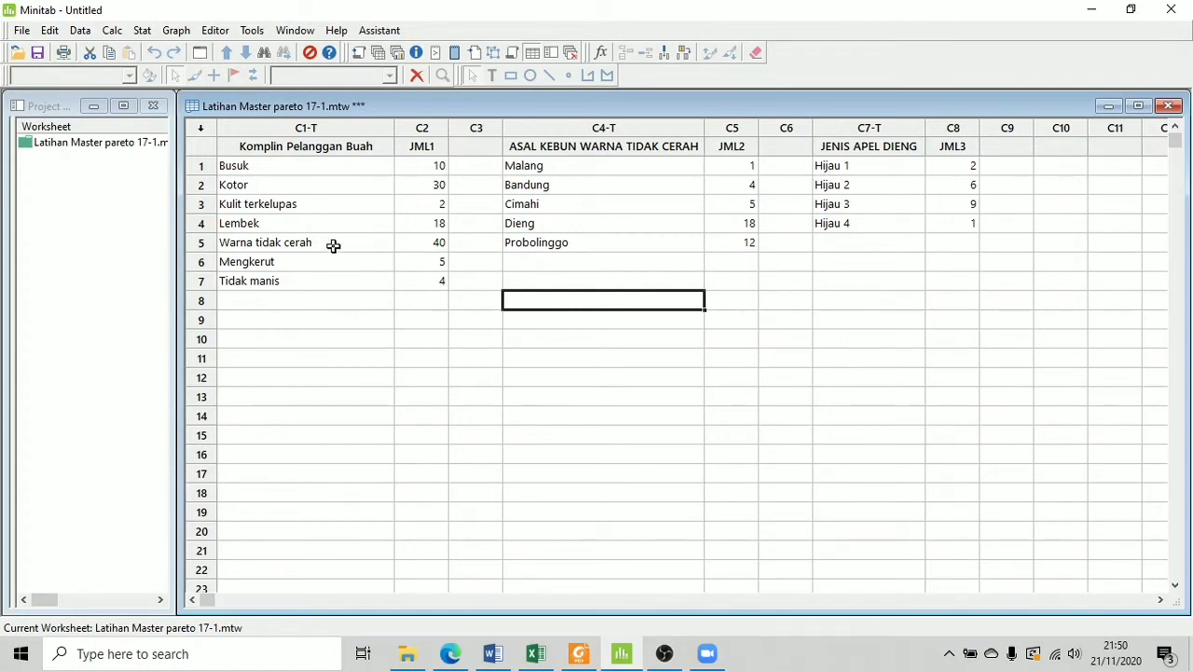
pyautogui.click(333, 322)
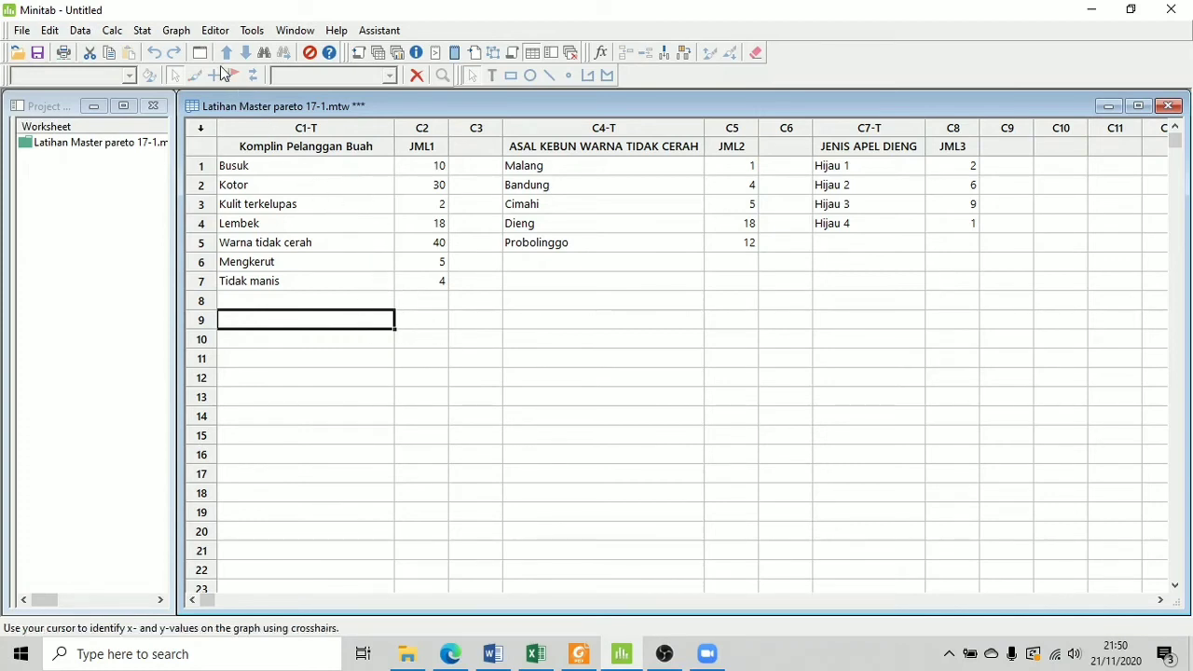
# Generate a Pareto chart with Komplin Pelanggan Buah as defects and JML1 as frequencies, combining defects after 95 percent, and show it enlarged.
pyautogui.click(147, 30)
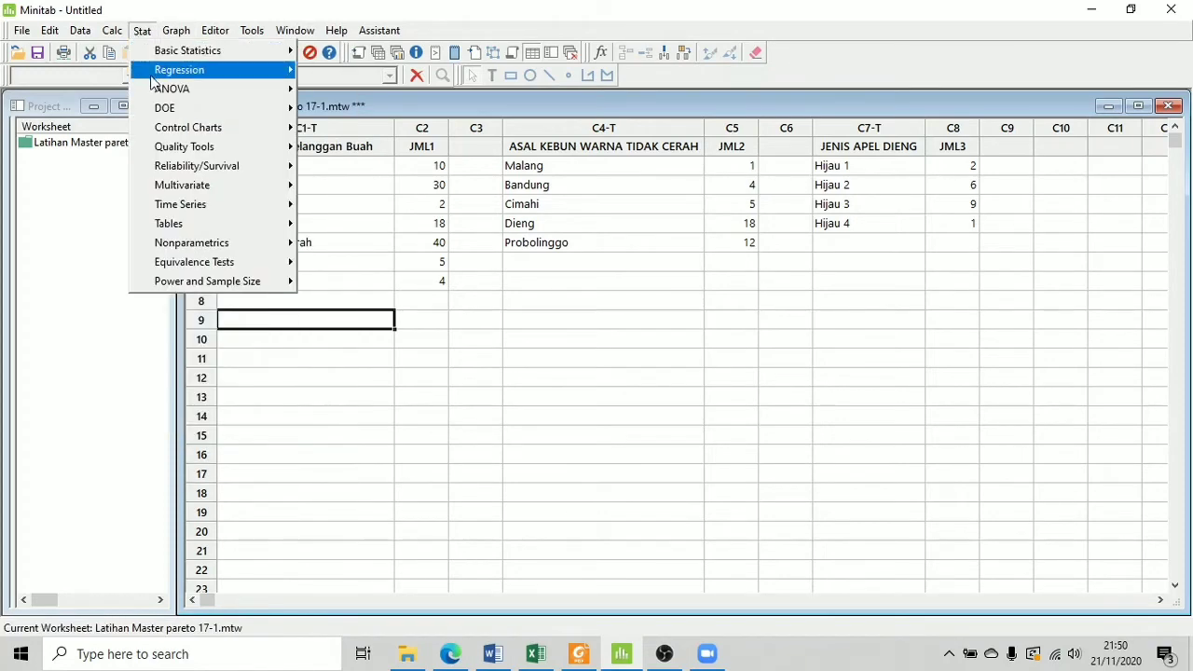
pyautogui.moveTo(177, 149)
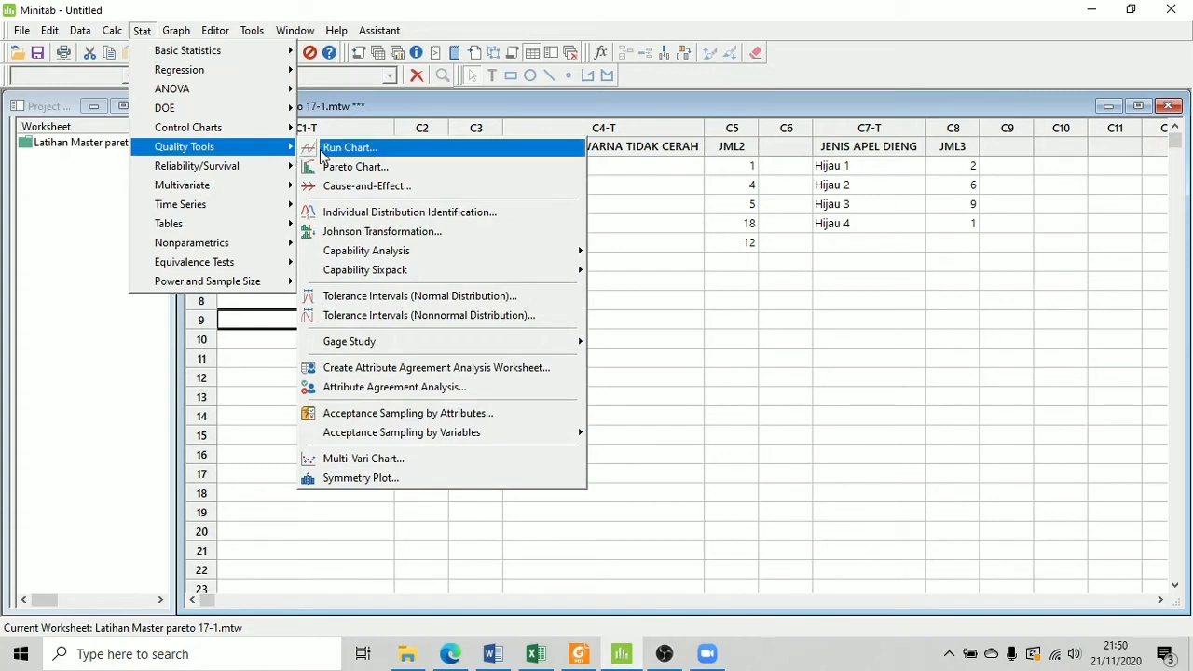
pyautogui.click(338, 168)
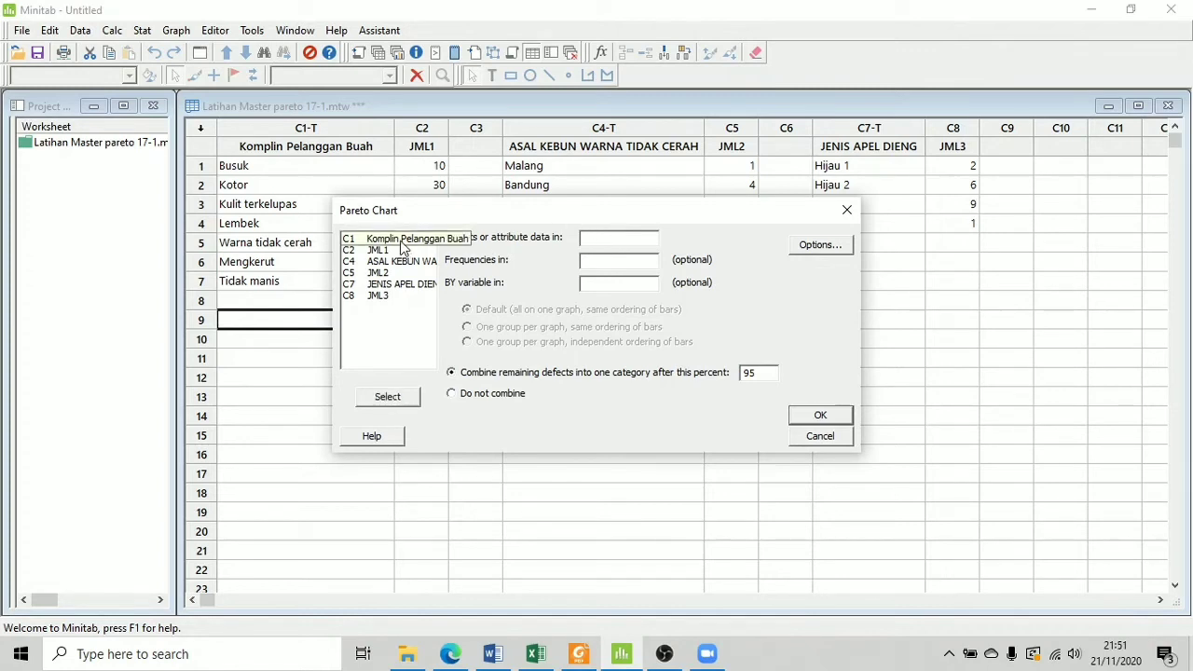
pyautogui.doubleClick(403, 245)
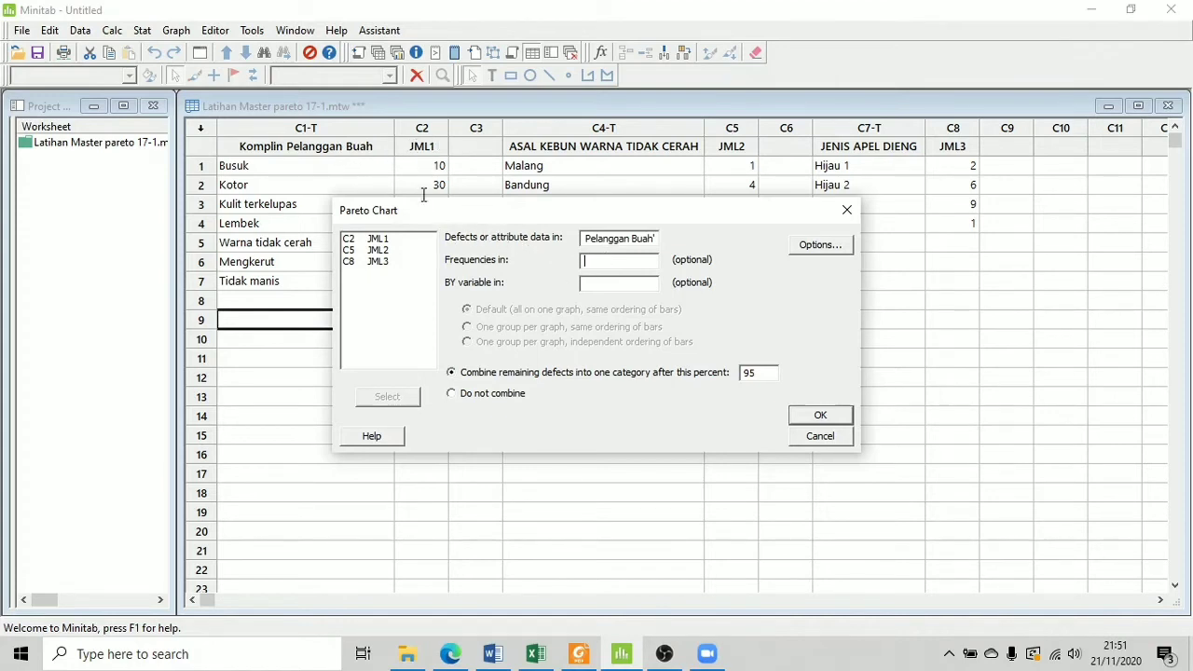
pyautogui.doubleClick(379, 239)
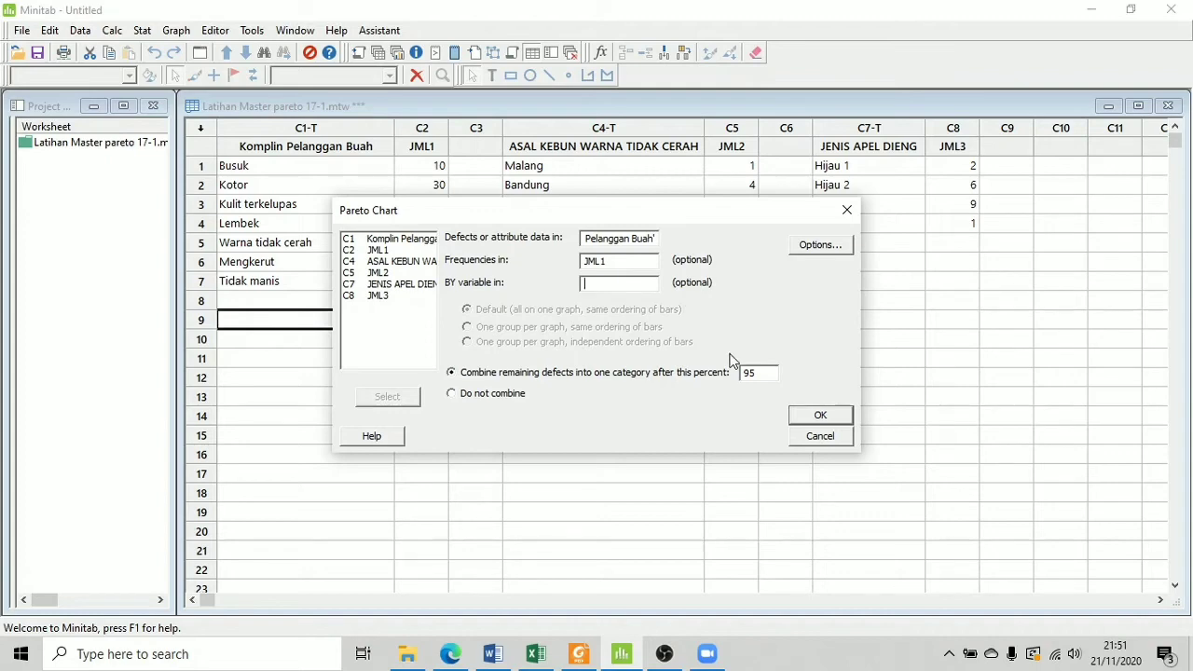
pyautogui.click(818, 417)
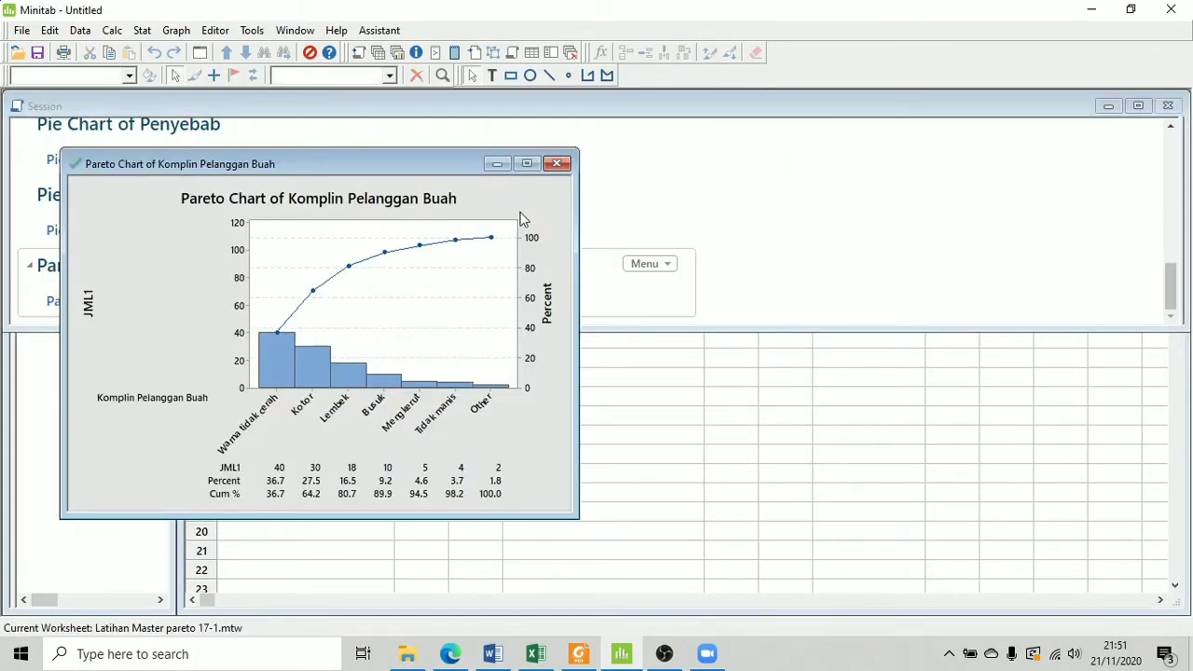
pyautogui.click(391, 52)
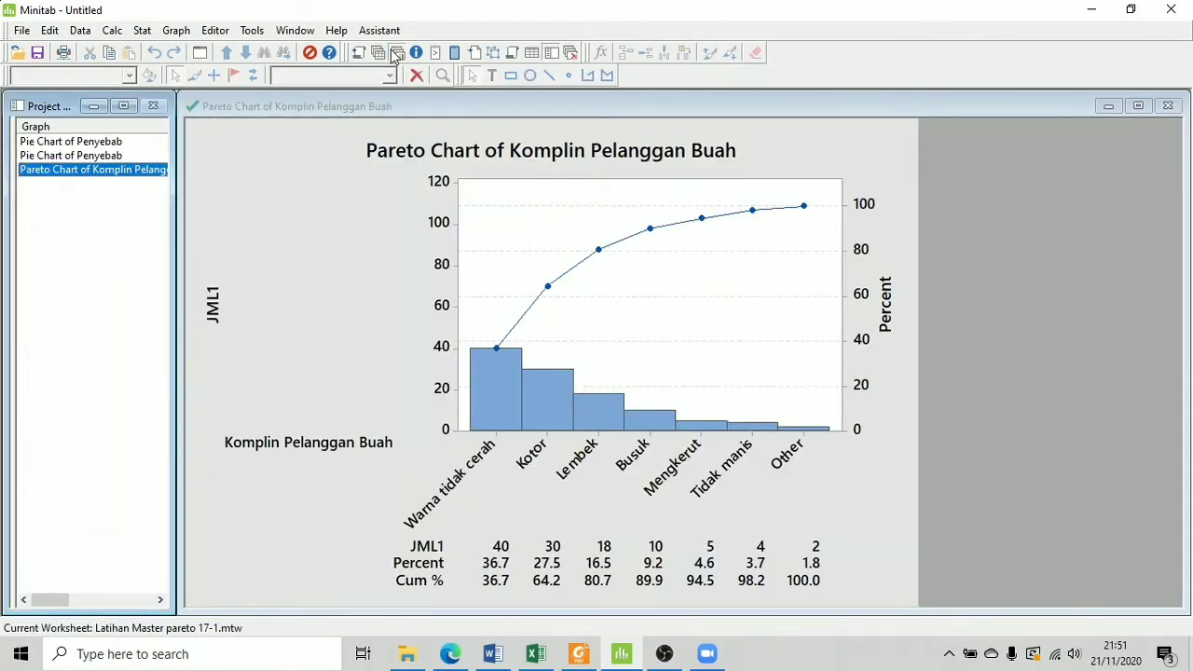
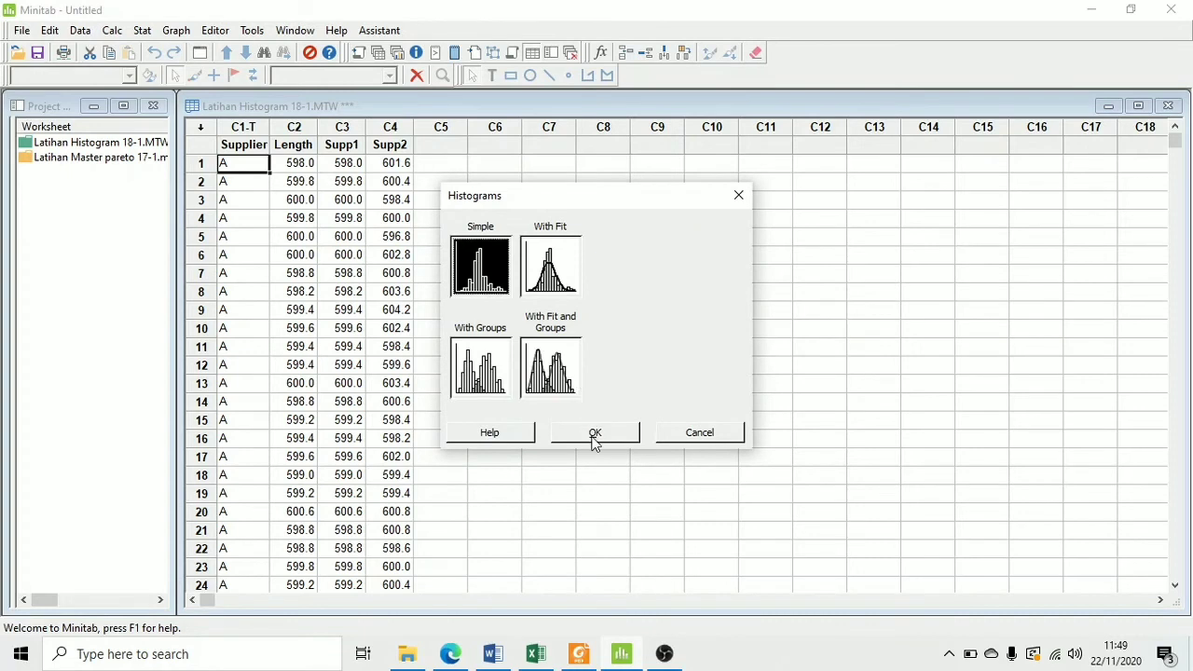
# Set up a simple histogram with Supp1 as the graph variable, keeping the default axis scale and no data labels.
pyautogui.click(594, 435)
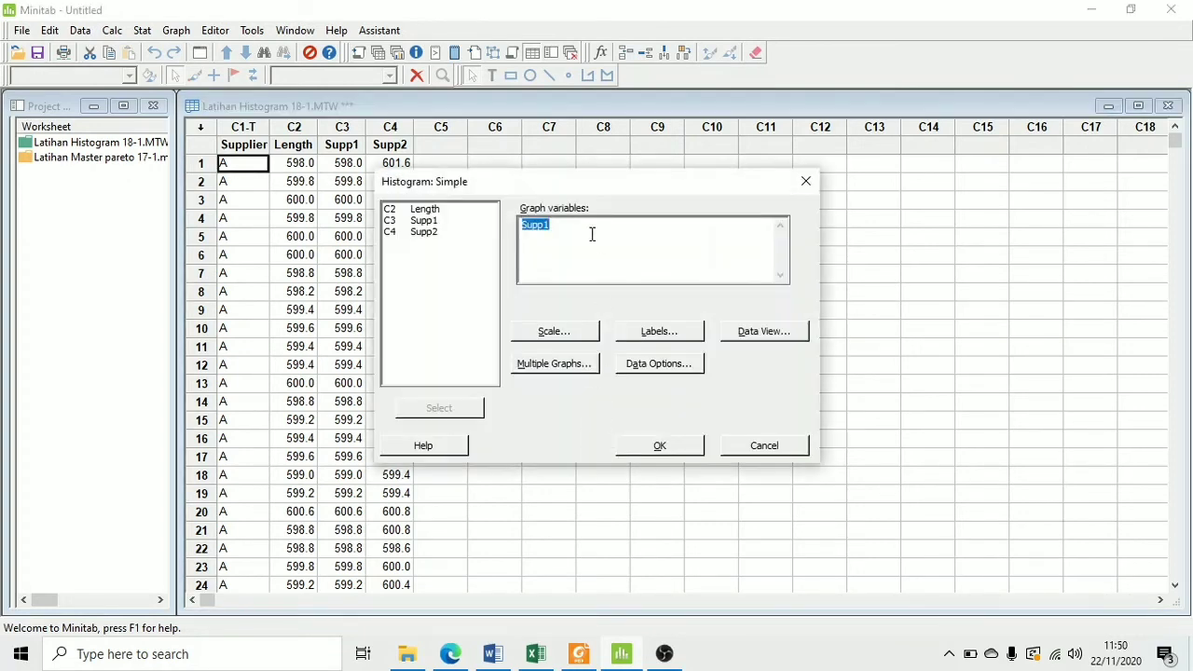
pyautogui.doubleClick(424, 221)
pyautogui.click(580, 336)
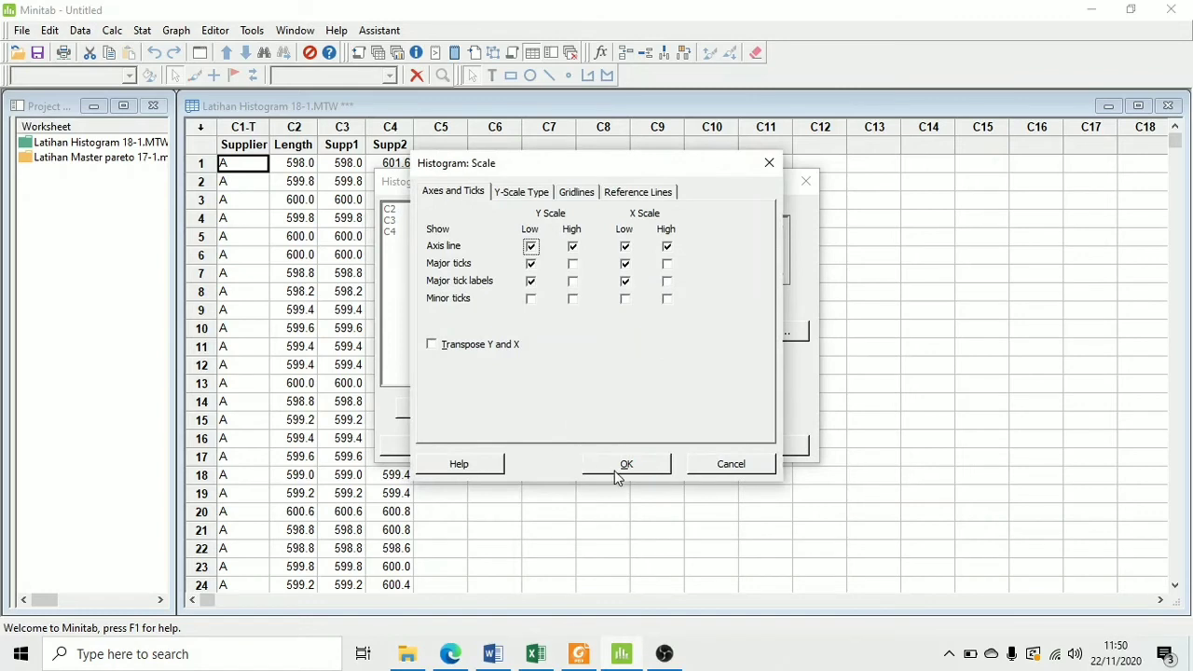
pyautogui.click(616, 468)
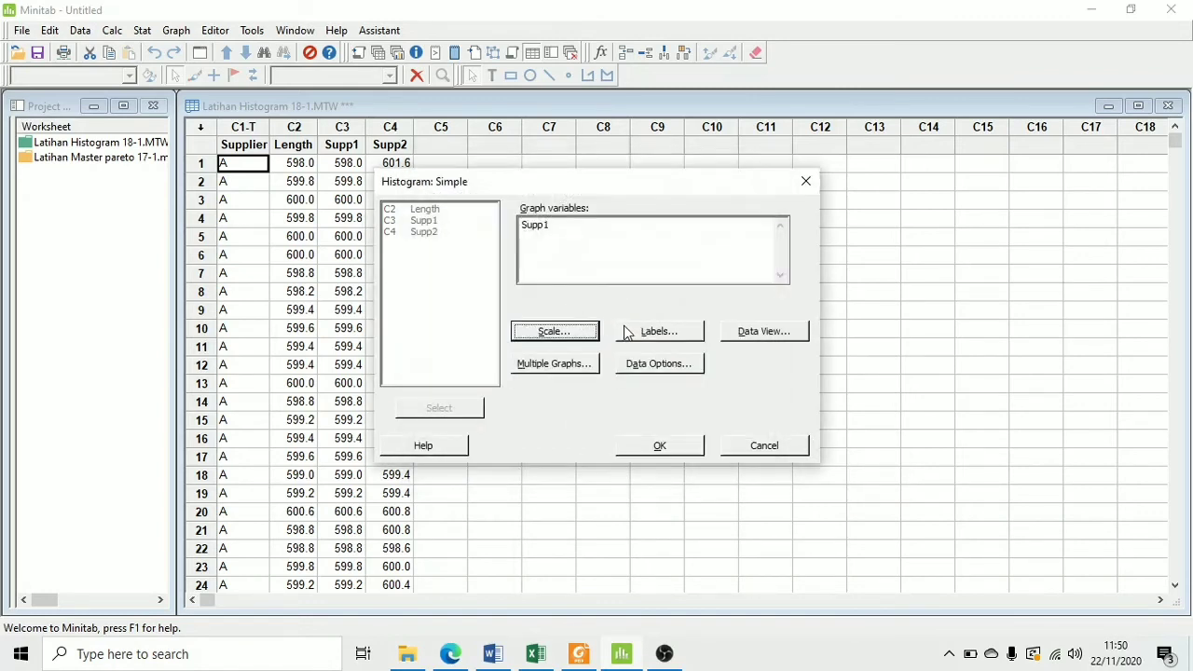
pyautogui.click(625, 328)
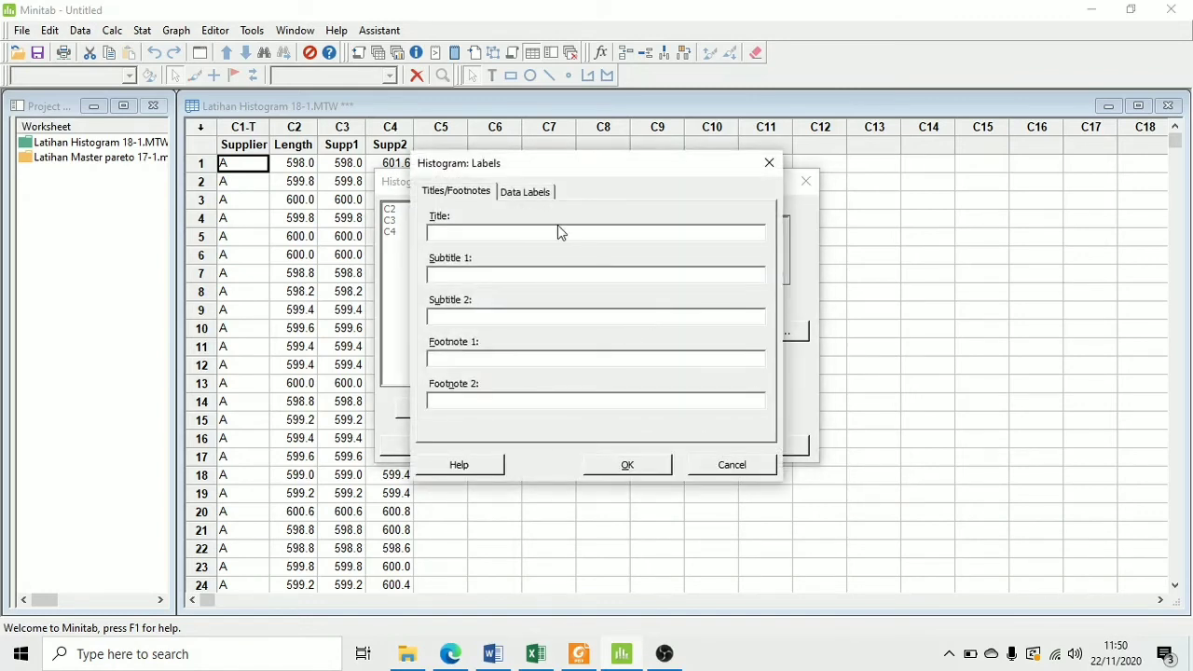
pyautogui.click(529, 191)
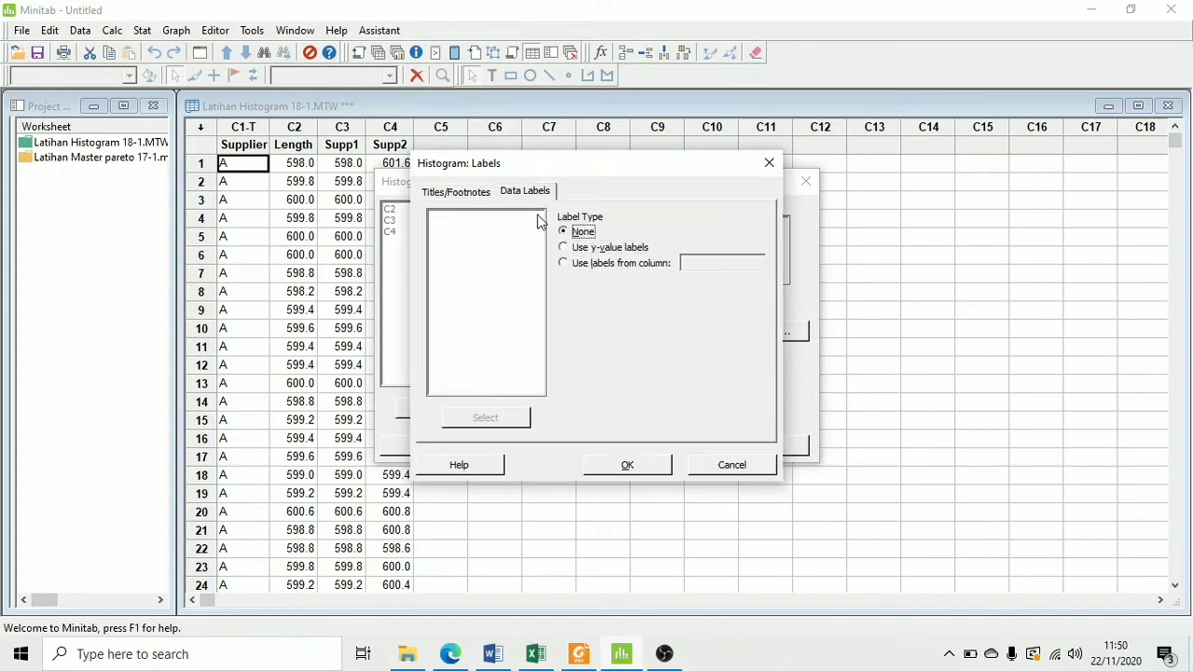
pyautogui.click(656, 471)
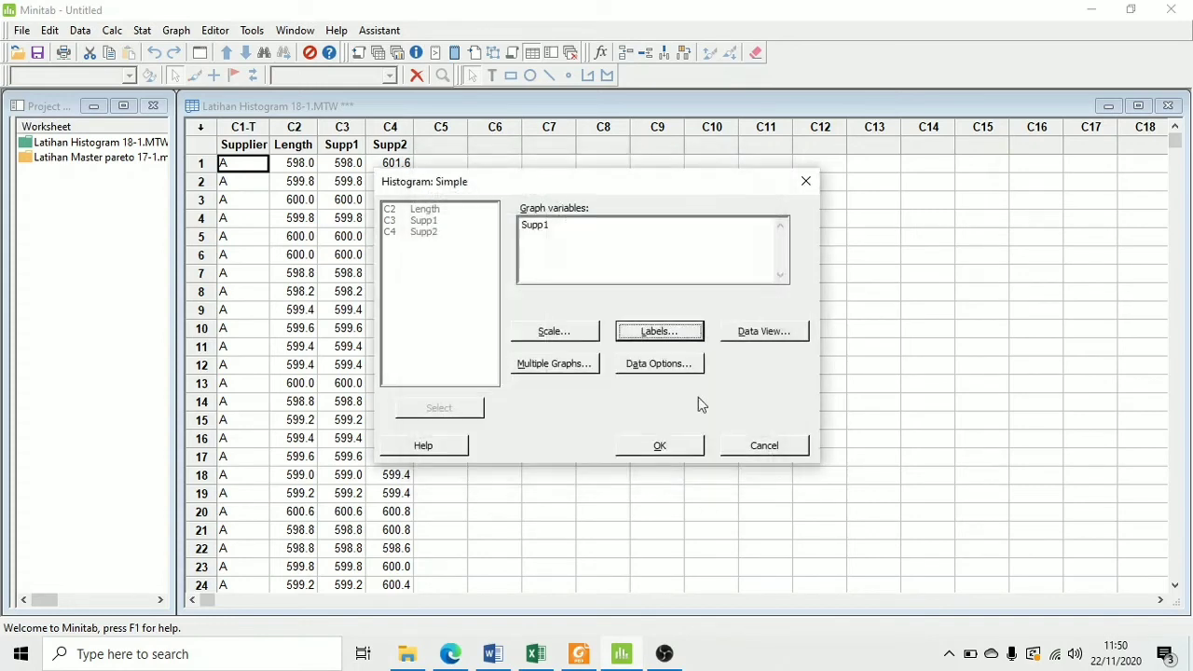
# Limit the histogram's data display to bars, without symbols, project lines or area, and generate the graph.
pyautogui.click(757, 337)
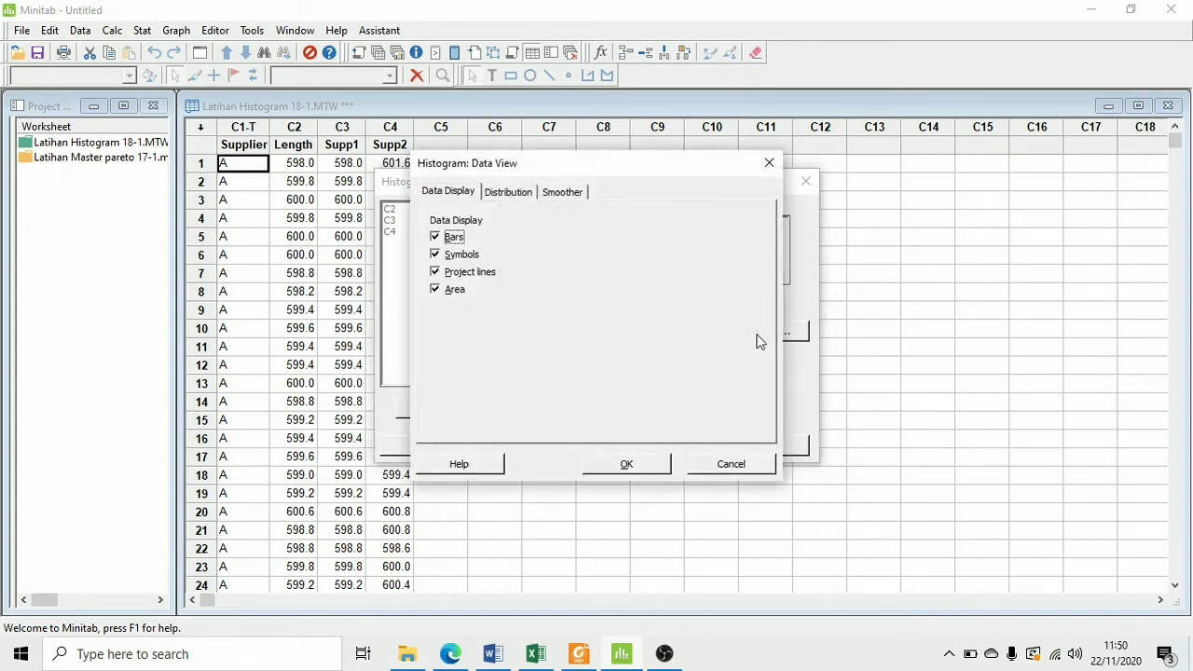
pyautogui.click(435, 254)
pyautogui.click(435, 272)
pyautogui.click(435, 290)
pyautogui.click(637, 473)
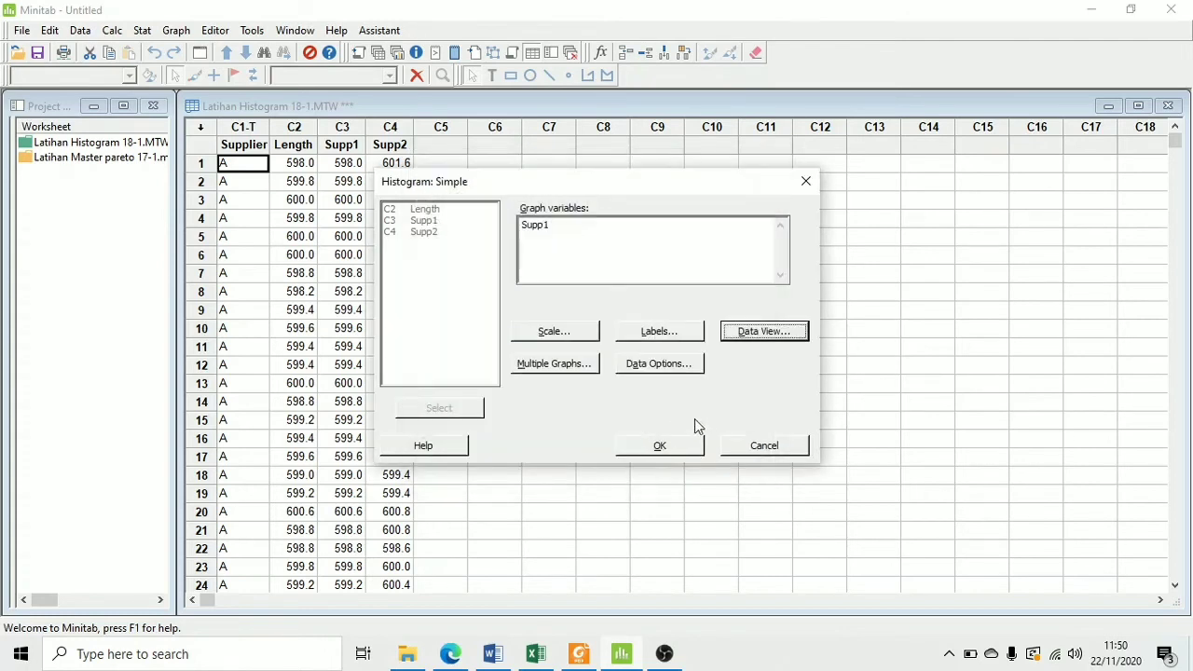
pyautogui.click(678, 453)
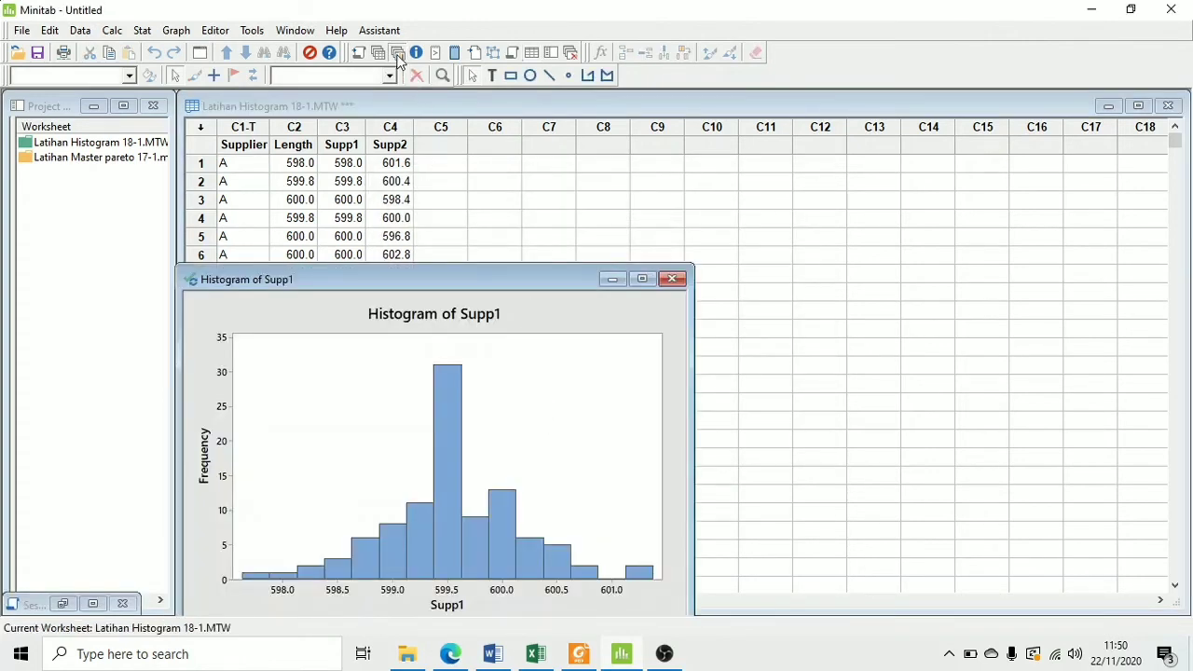
# Show the simple Supp1 histogram enlarged, examine the value and bin of its tallest bar, and return to the Latihan Histogram 18-1 worksheet.
pyautogui.click(395, 53)
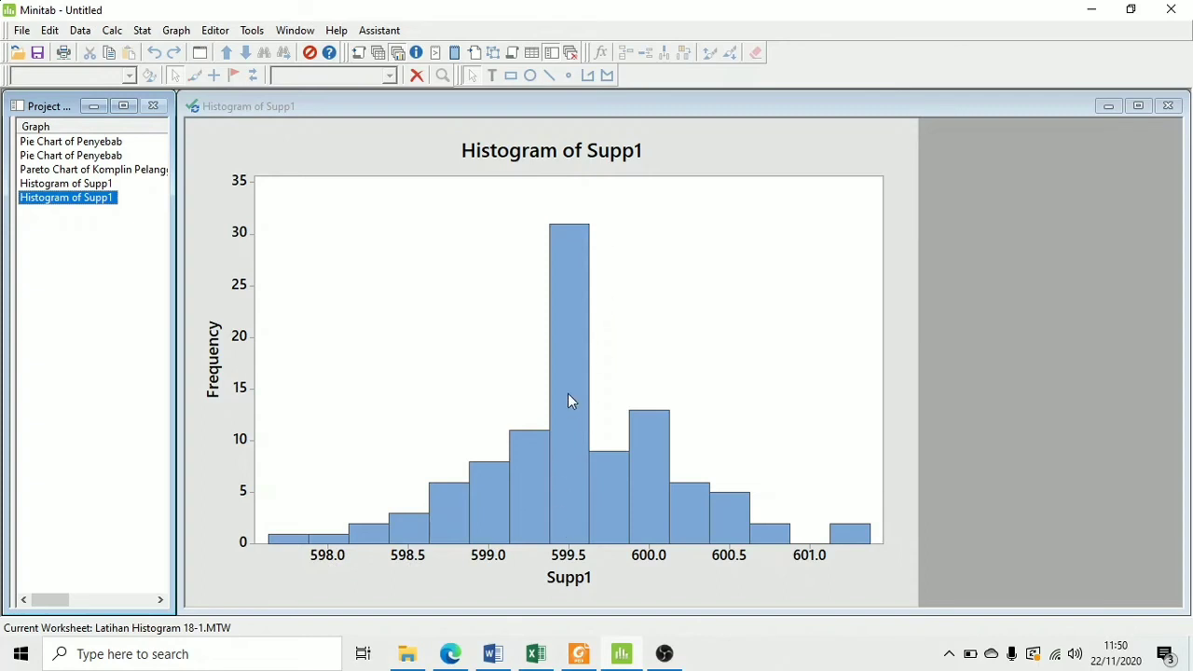
pyautogui.click(572, 300)
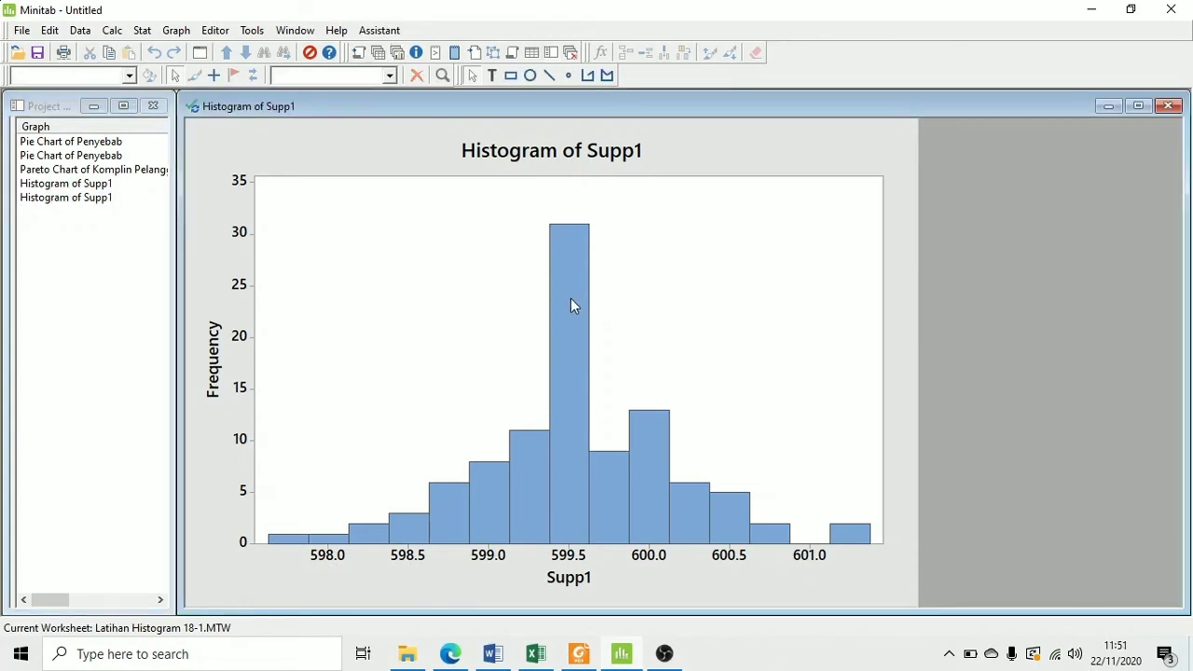
pyautogui.moveTo(571, 301)
pyautogui.click(572, 330)
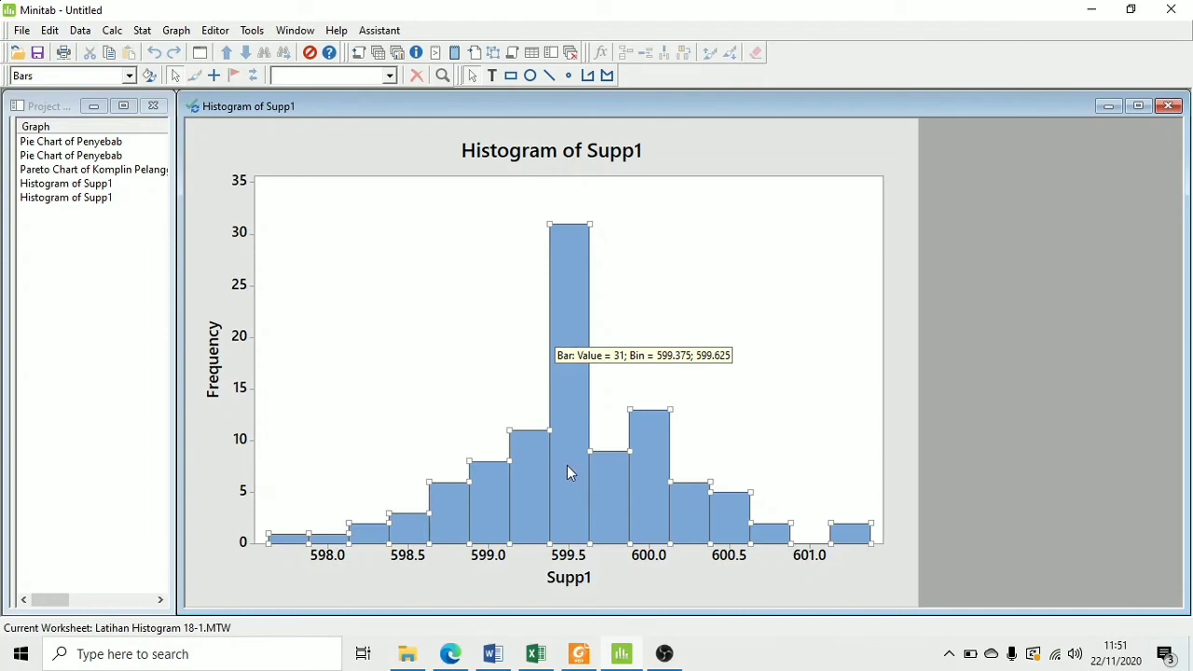
pyautogui.click(600, 573)
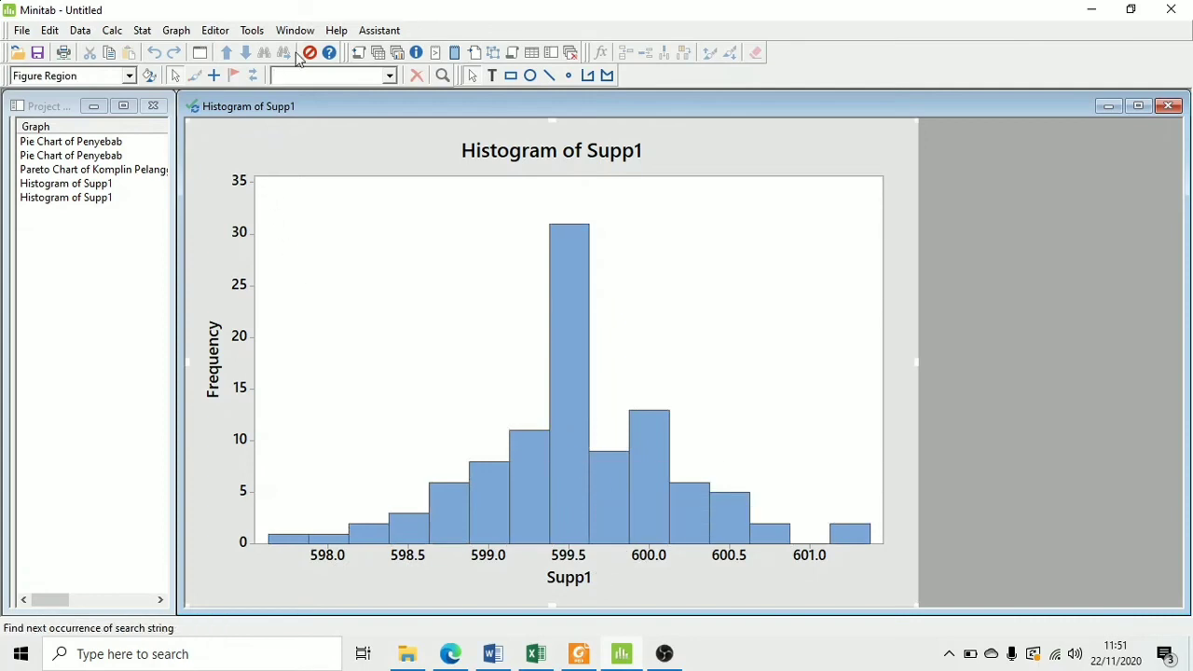
pyautogui.click(397, 54)
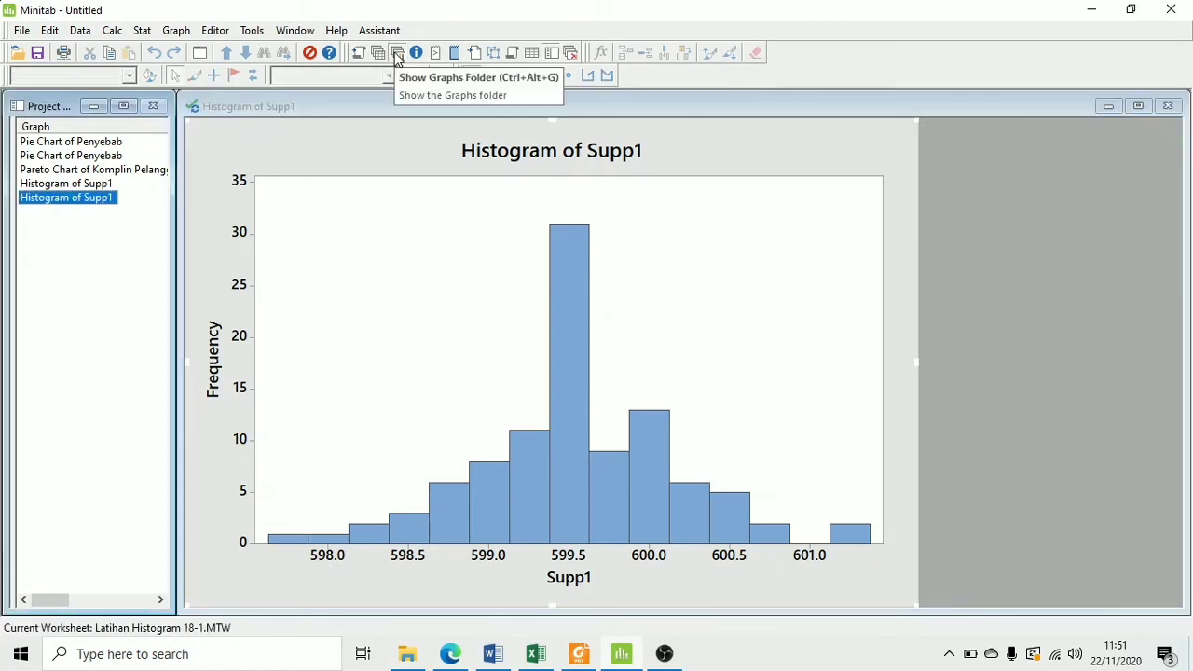
pyautogui.click(378, 54)
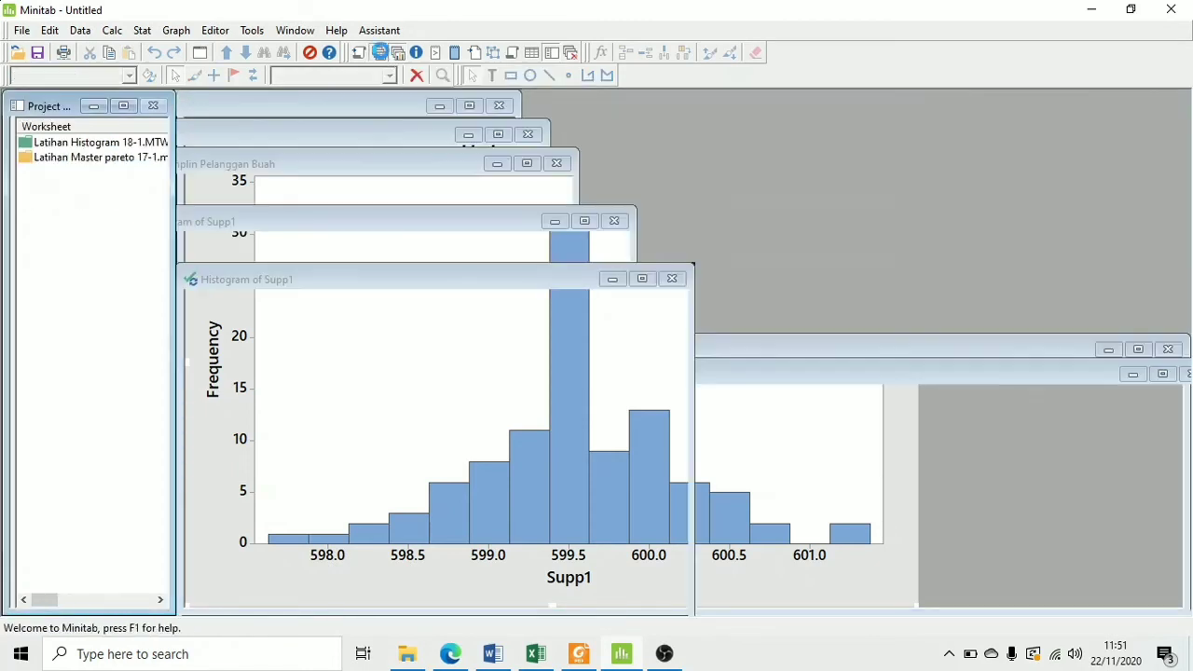
# Generate a histogram with fit using Supp1 as the graph variable.
pyautogui.click(177, 32)
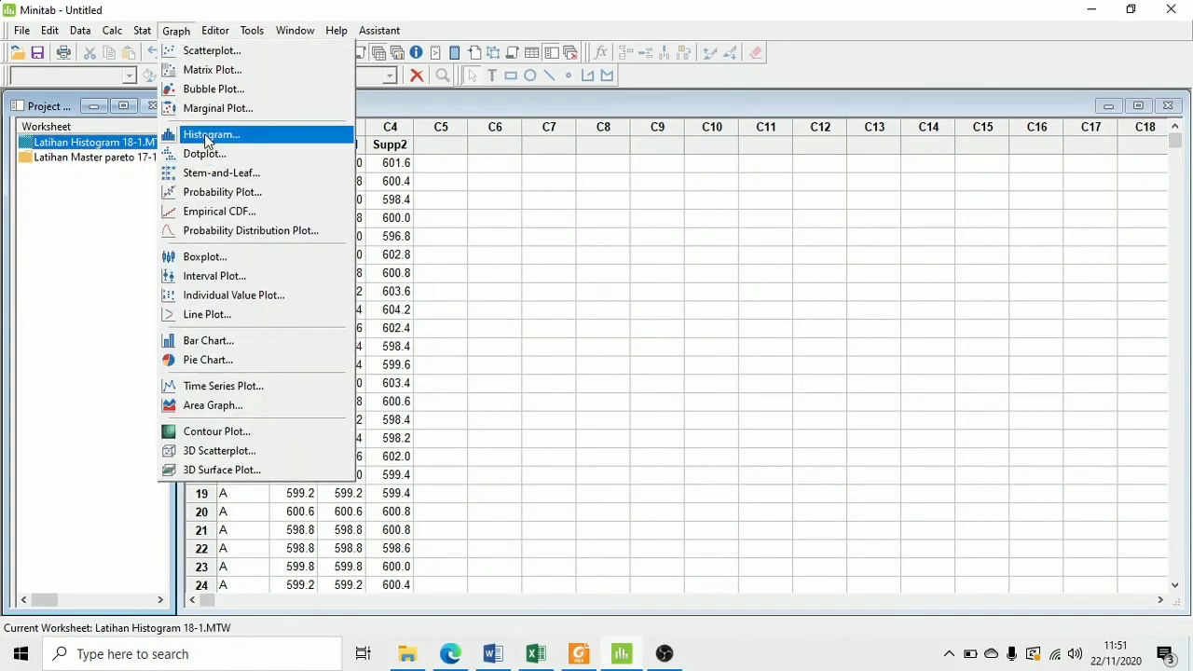
pyautogui.click(207, 140)
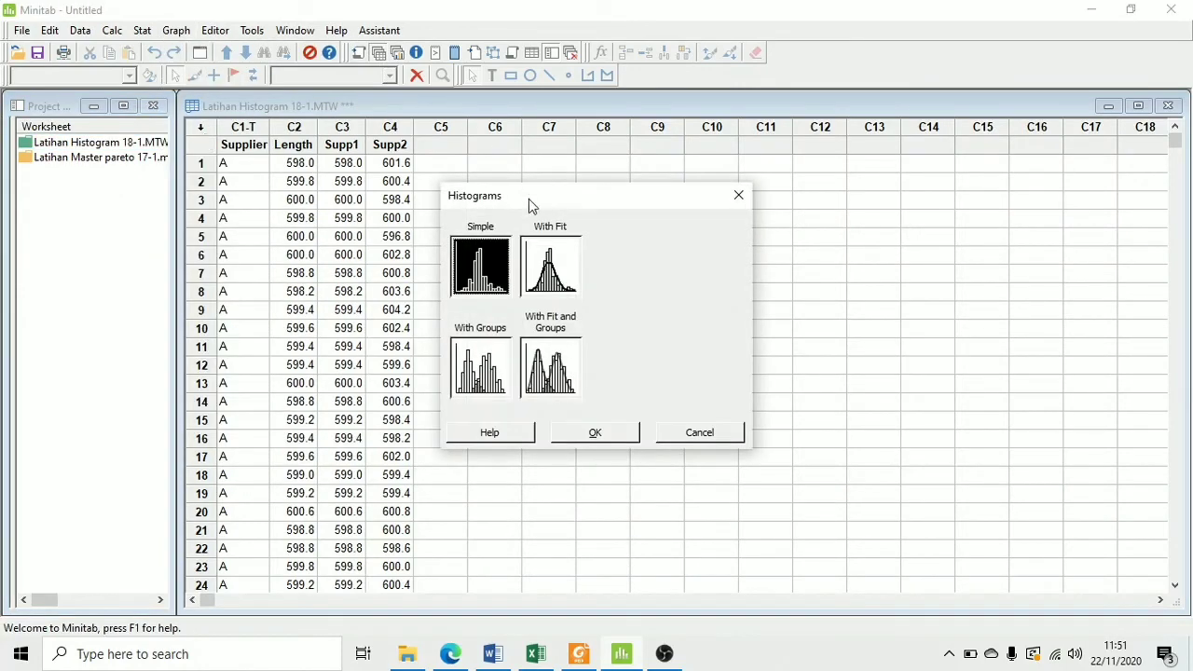
pyautogui.click(560, 276)
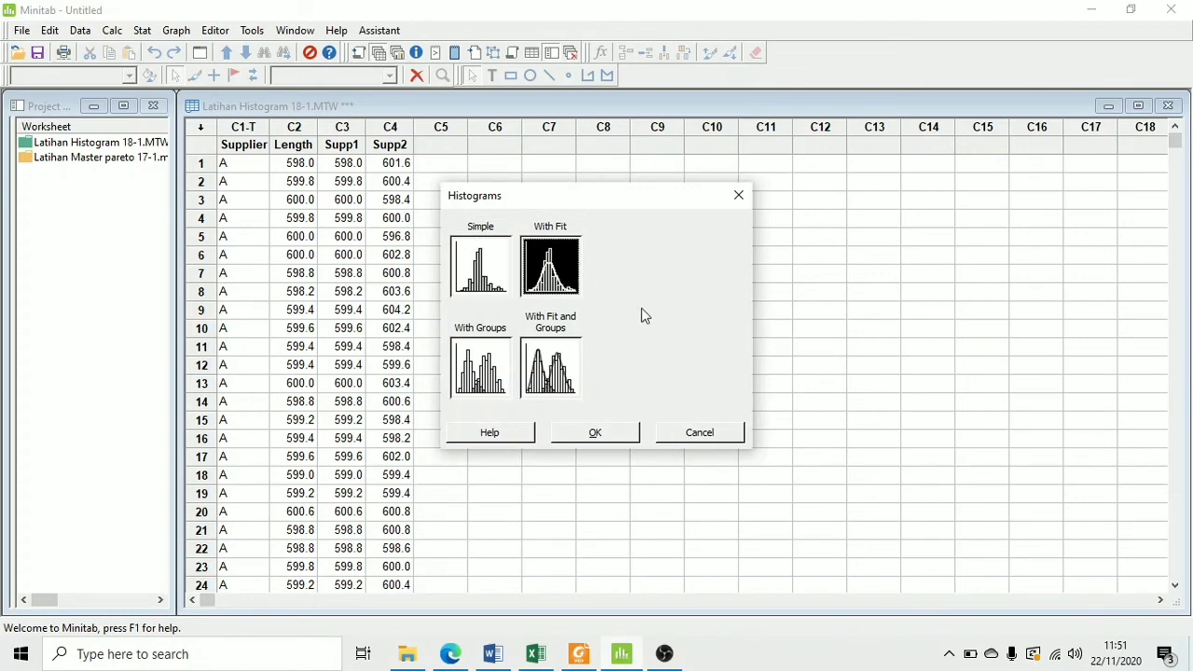
pyautogui.click(604, 436)
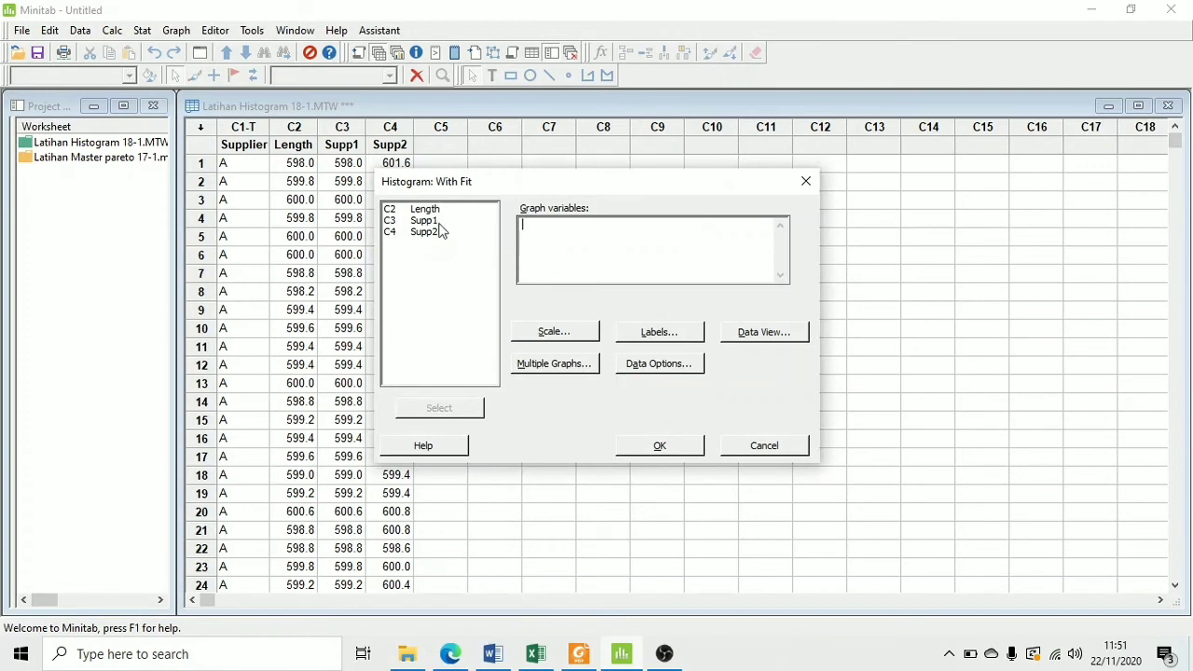
pyautogui.doubleClick(429, 221)
pyautogui.click(660, 443)
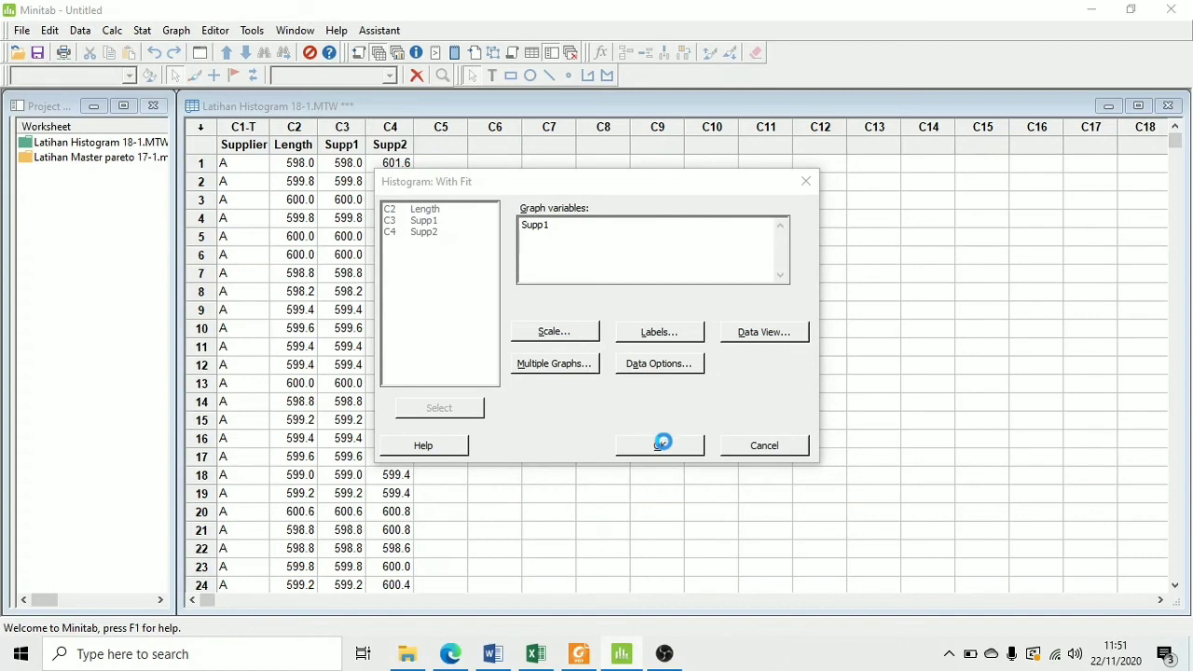
pyautogui.click(652, 447)
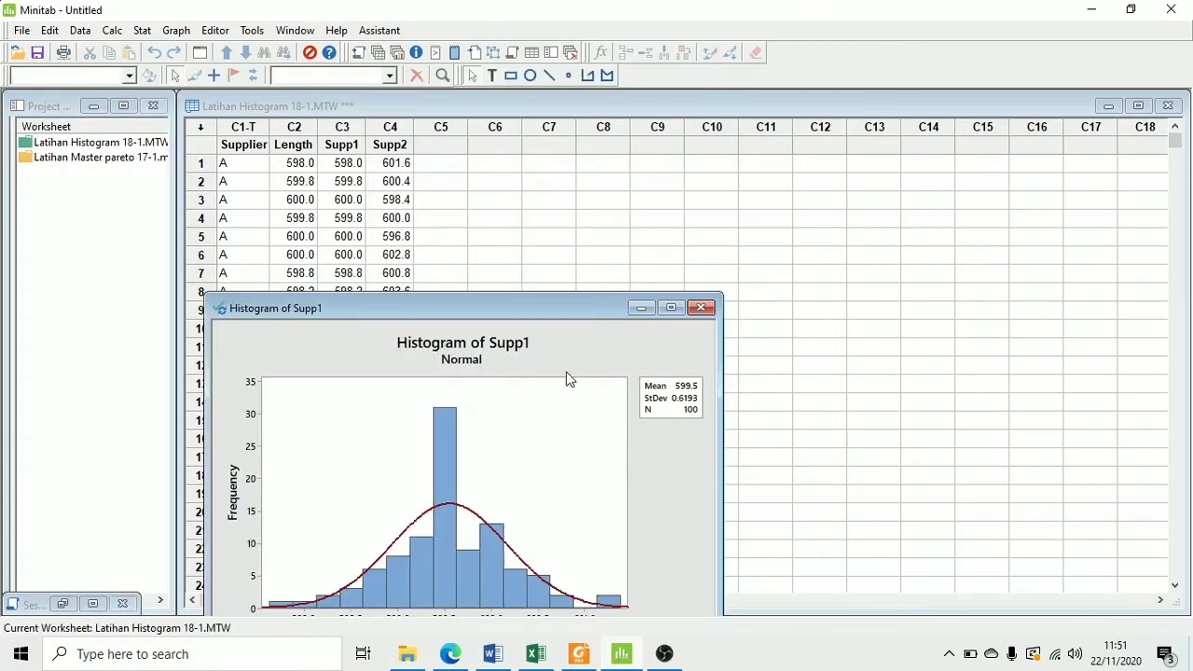
# Show the fitted Supp1 histogram enlarged to examine its normal curve and statistics, and return to the Latihan Histogram 18-1 worksheet.
pyautogui.click(399, 54)
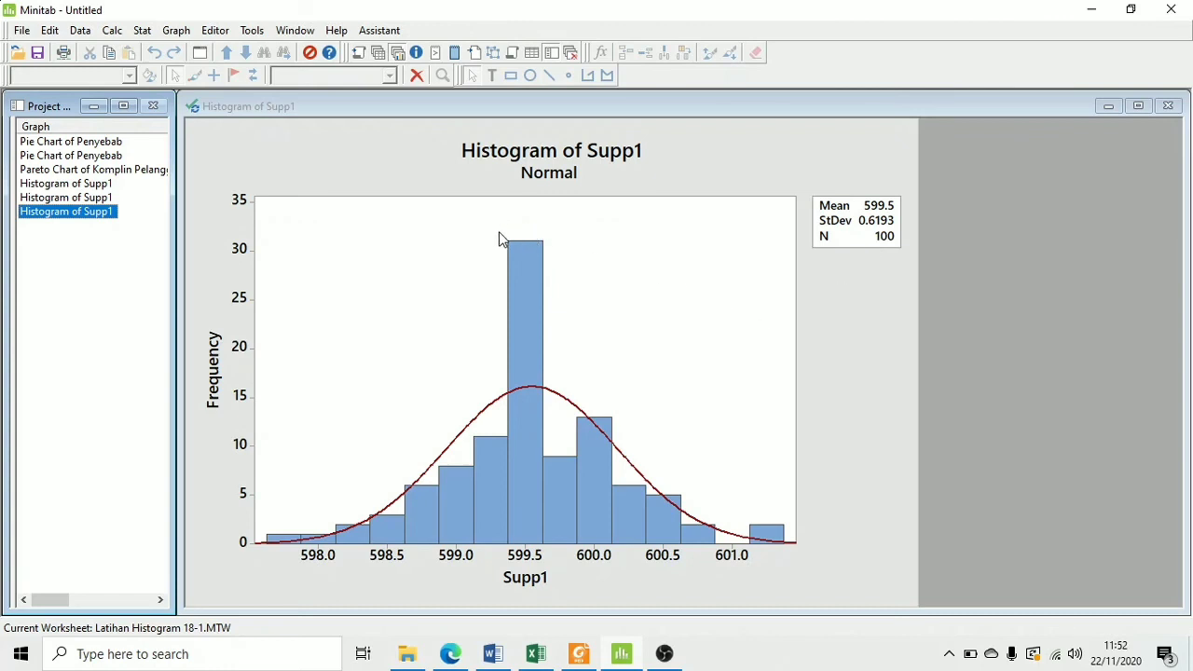
pyautogui.click(378, 52)
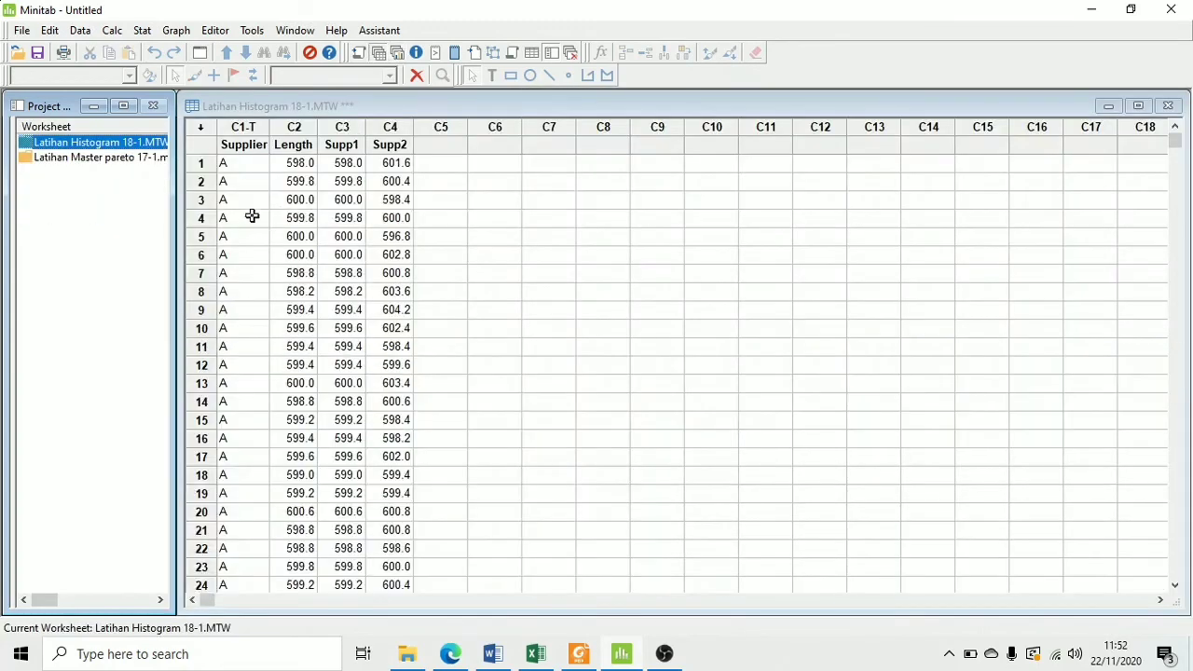
pyautogui.click(250, 217)
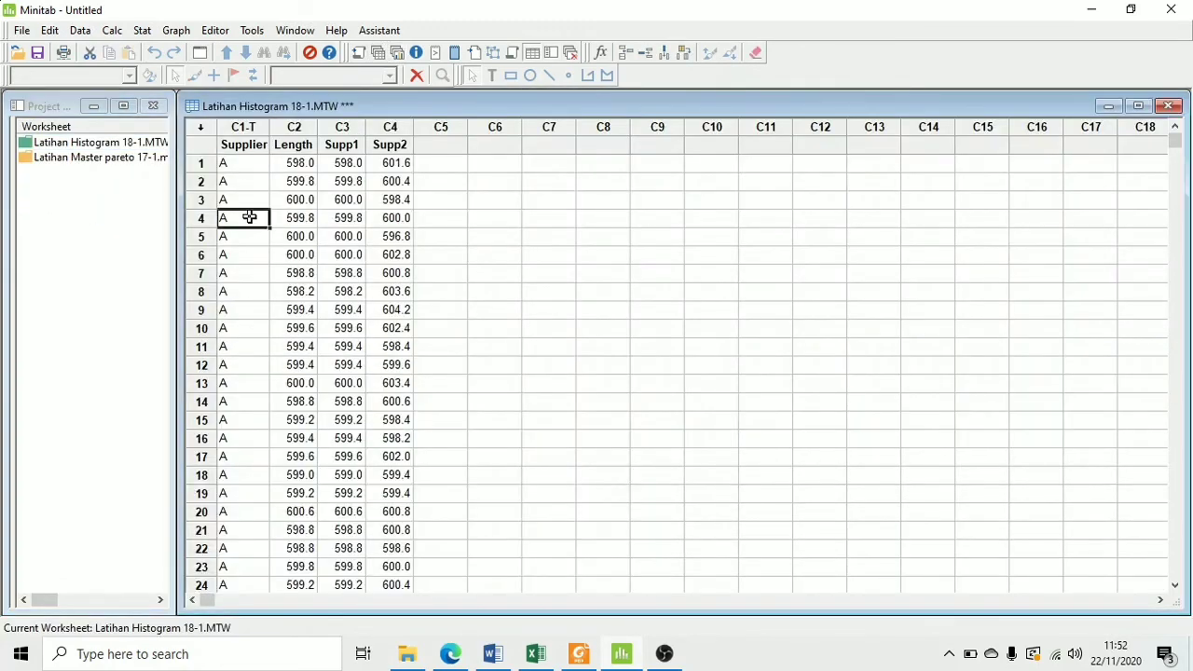
# Examine how the supplier A and supplier B rows are arranged in the Length, Supp1 and Supp2 columns, and return to the first row.
pyautogui.press('Down')
pyautogui.press('Down')
pyautogui.press('pagedown')
pyautogui.press('pagedown')
pyautogui.press('pagedown')
pyautogui.press('pagedown')
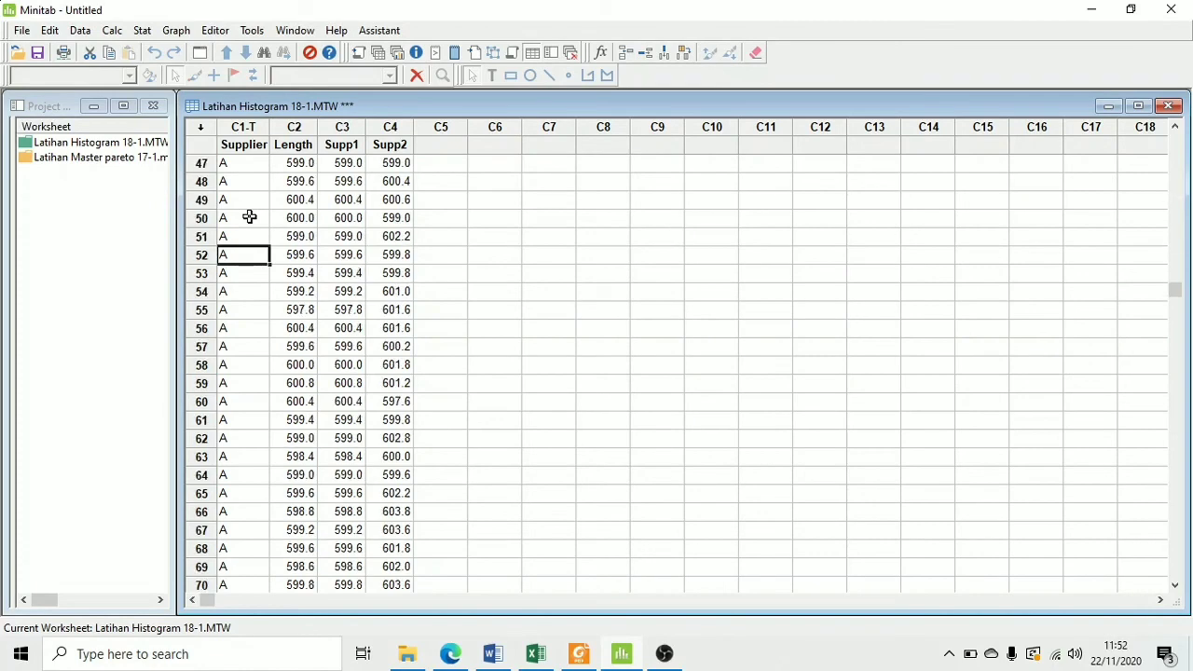
pyautogui.press('pagedown')
pyautogui.press('pageup')
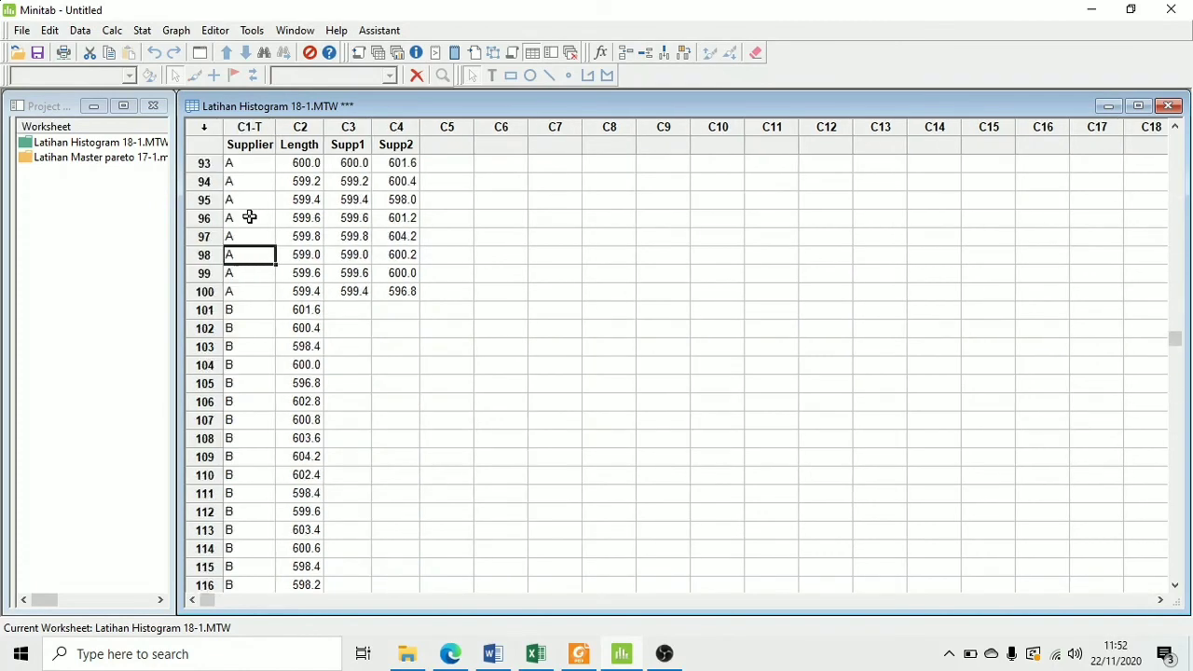
pyautogui.press('pageup')
pyautogui.press('pageup')
pyautogui.press('pageup')
pyautogui.press('pageup')
pyautogui.press('pageup')
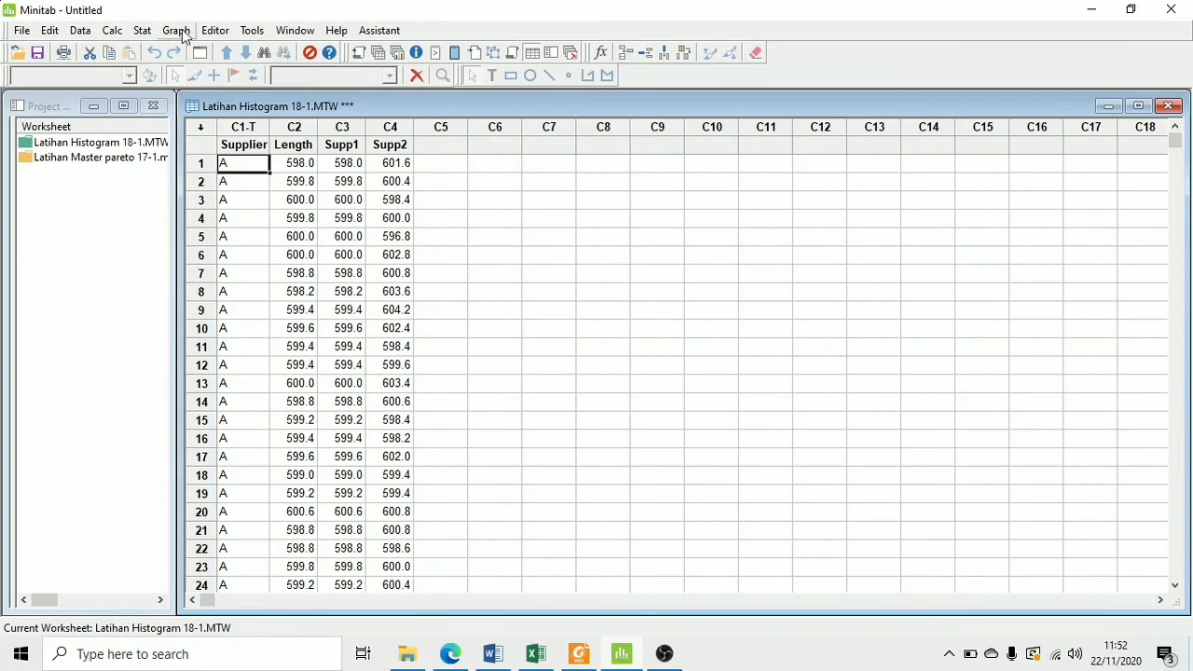
# Generate a histogram with fit and groups using Length as the graph variable and Supplier as the grouping variable, and show the graph.
pyautogui.click(176, 30)
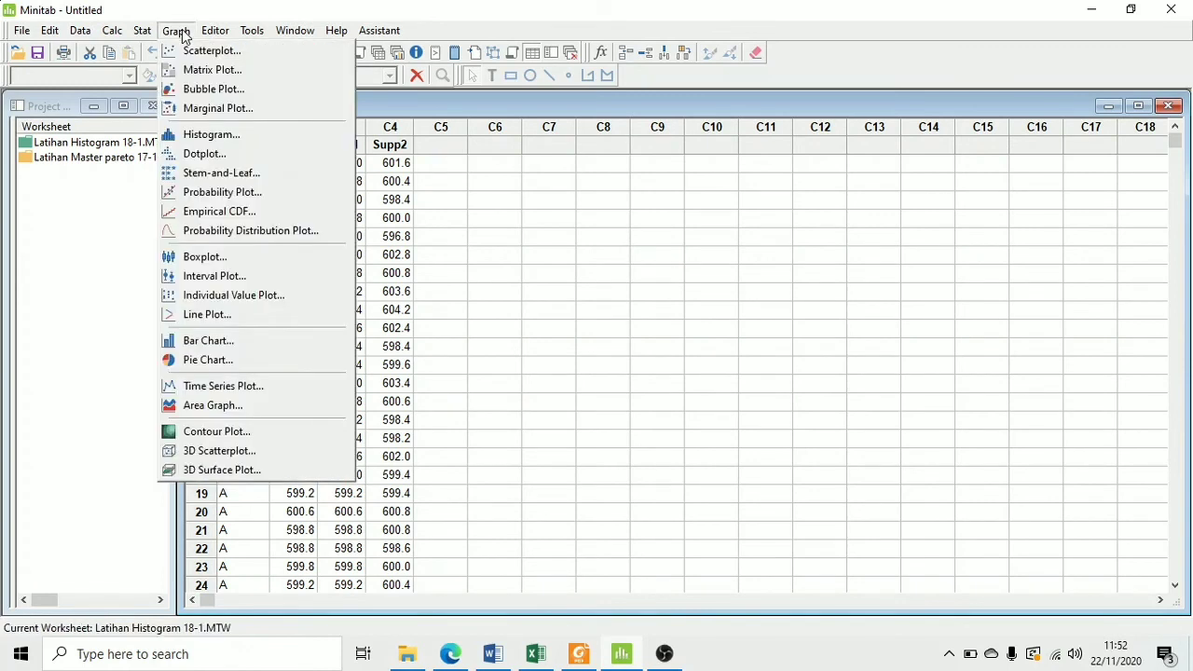
pyautogui.click(221, 137)
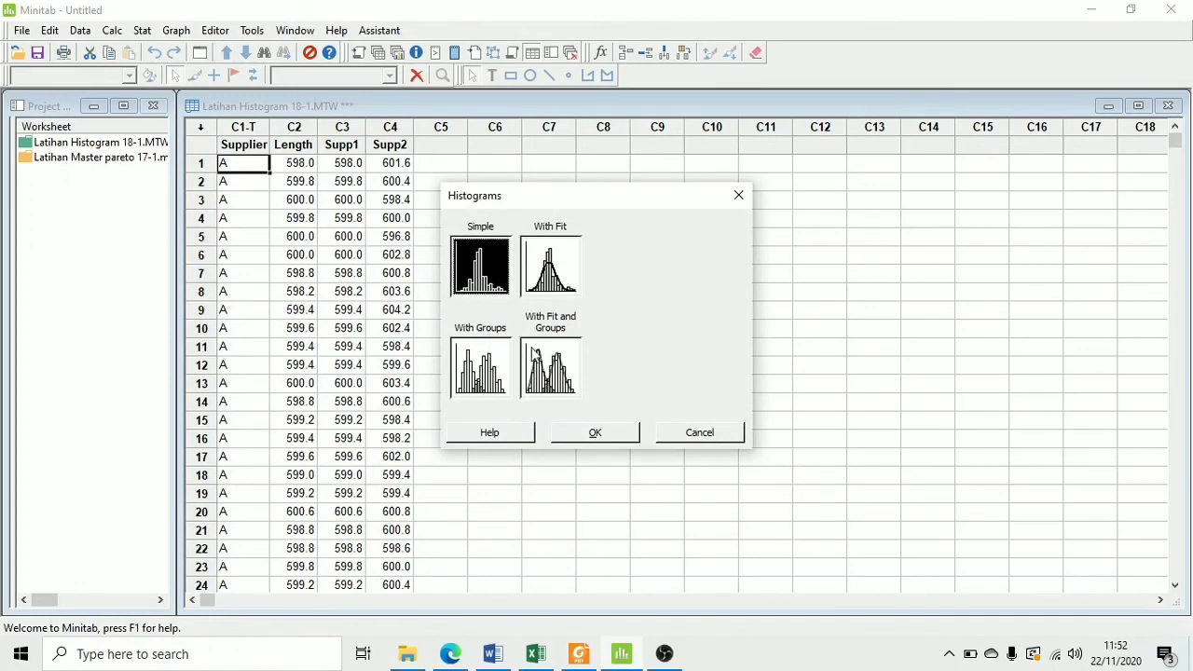
pyautogui.click(564, 366)
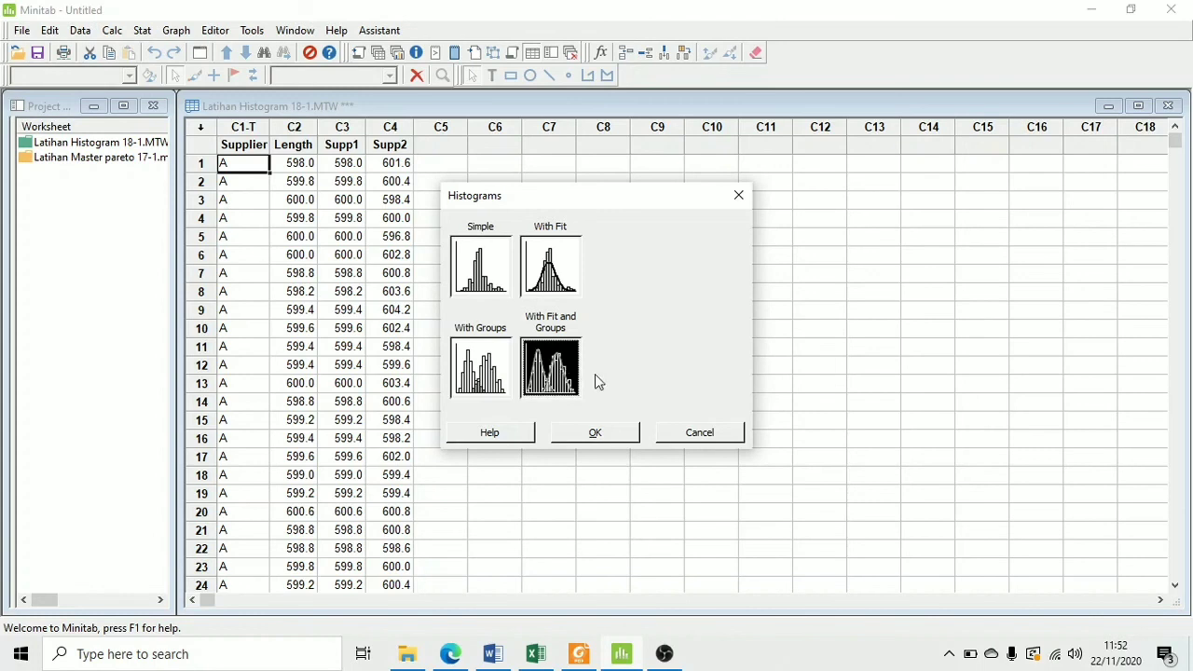
pyautogui.click(617, 437)
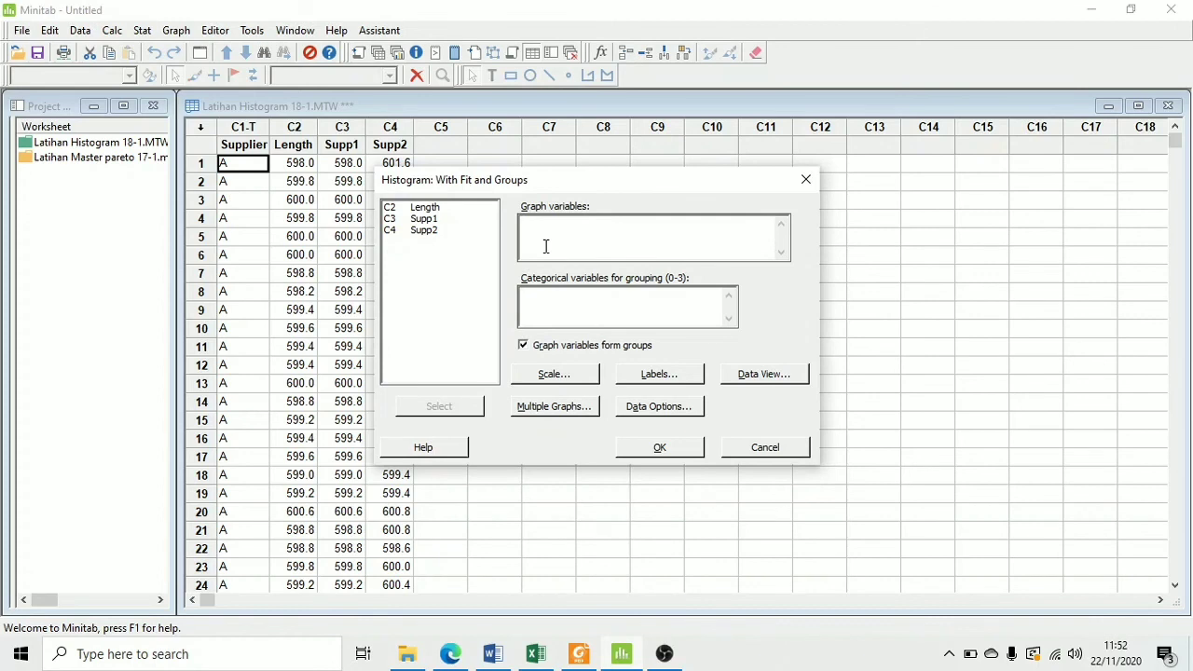
pyautogui.doubleClick(424, 207)
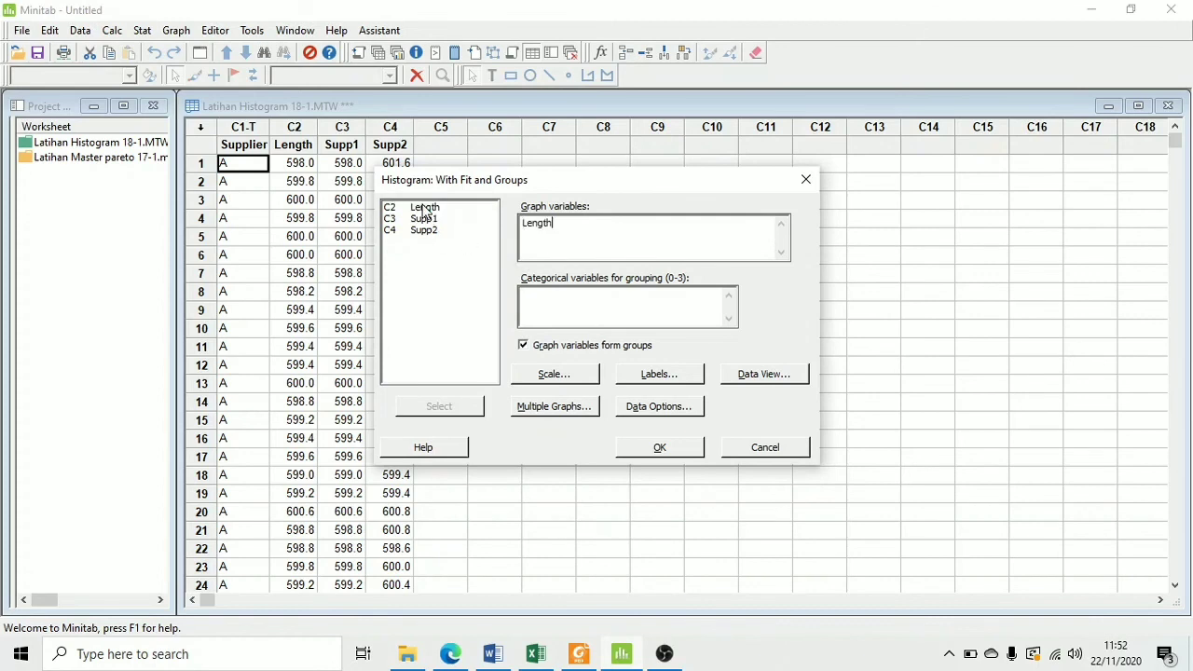
pyautogui.click(550, 296)
pyautogui.doubleClick(422, 208)
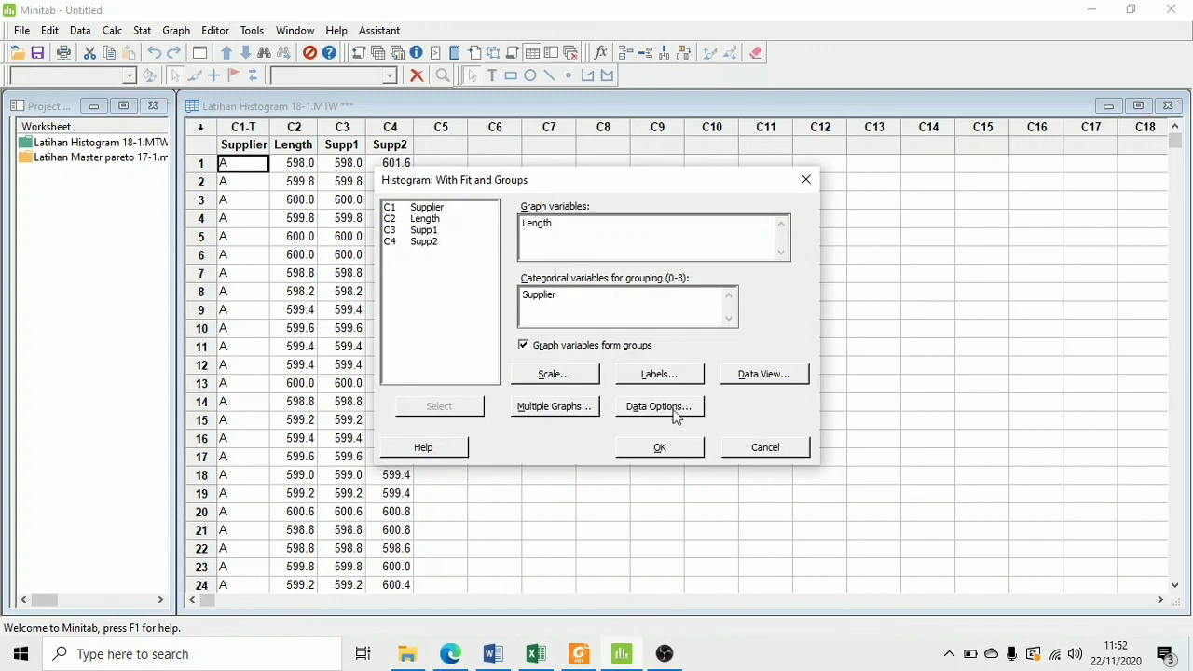
pyautogui.click(663, 452)
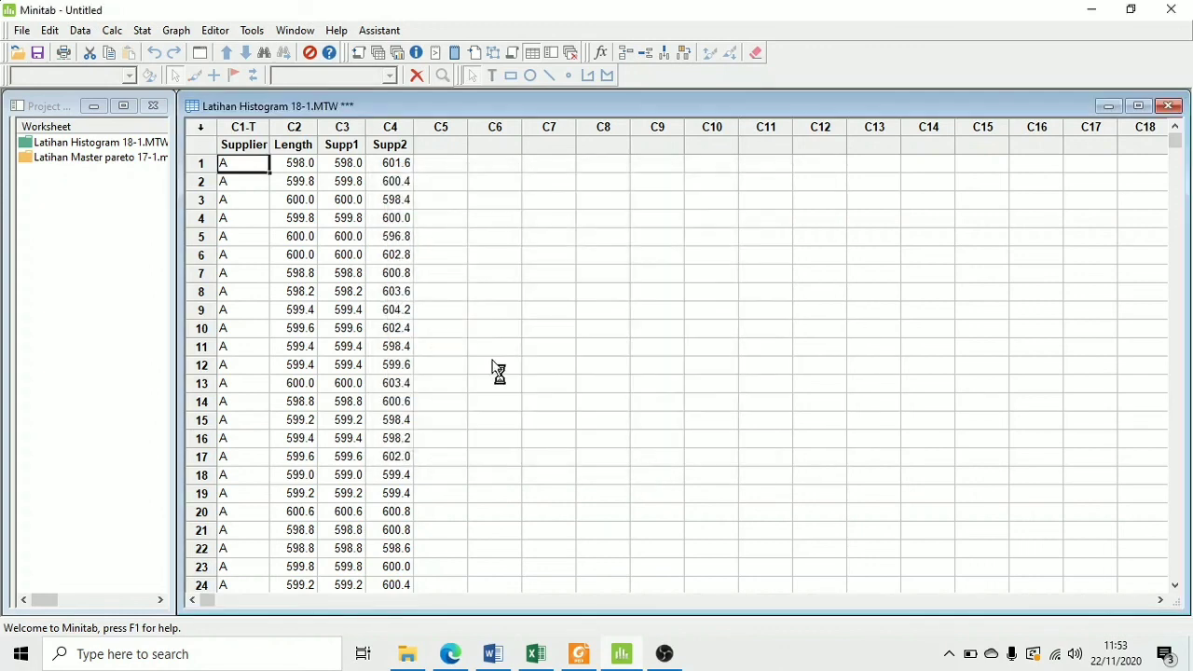
pyautogui.click(397, 55)
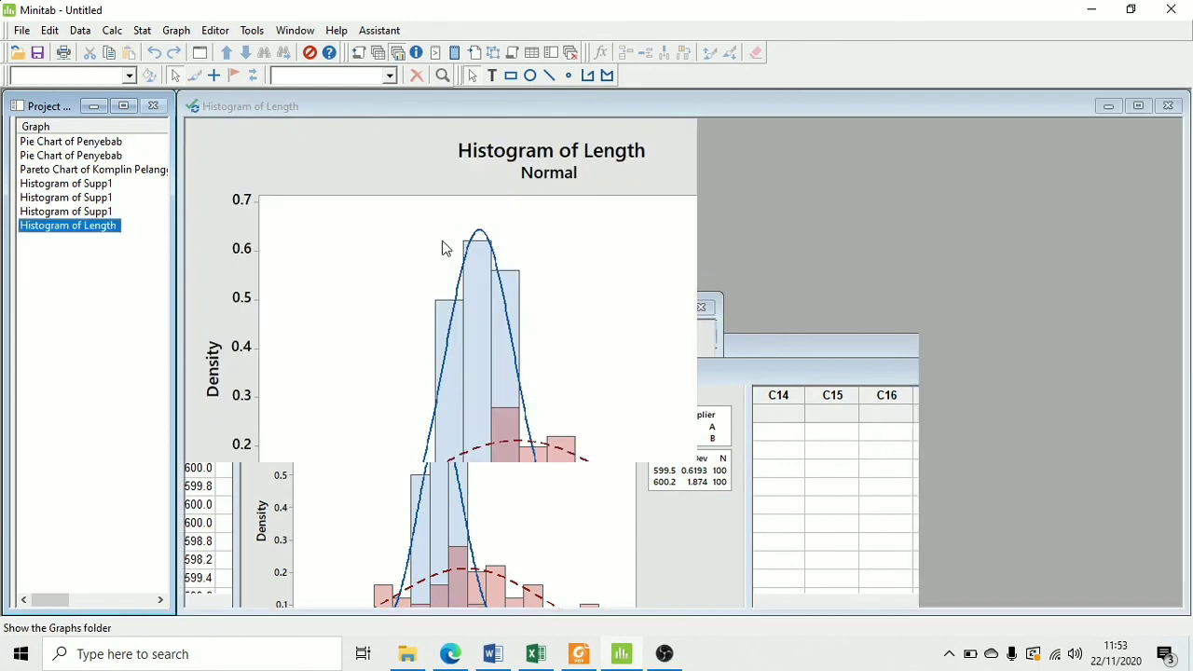